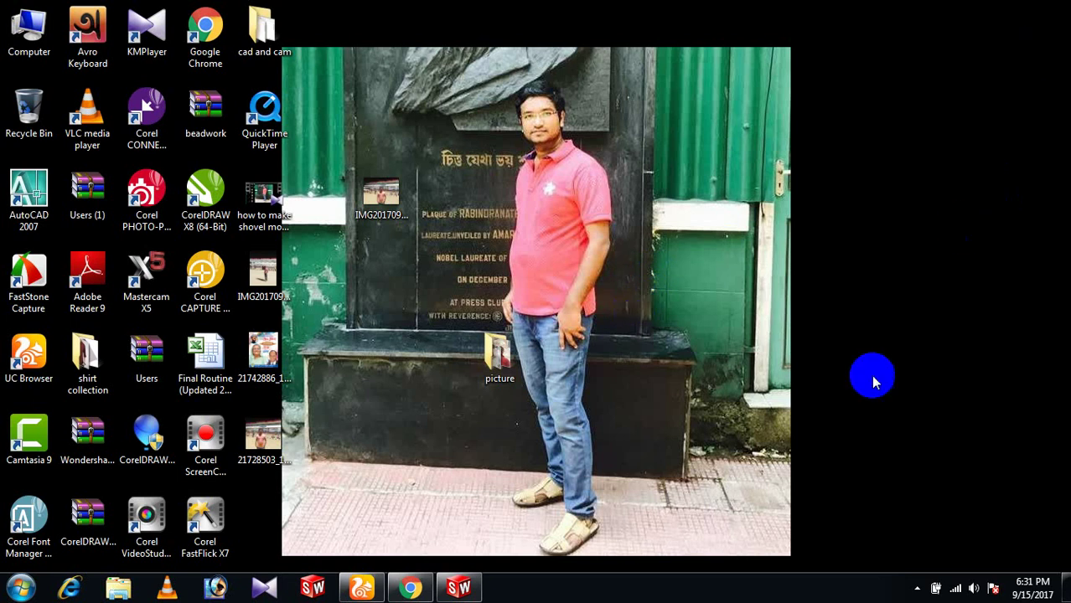
- Bring SolidWorks 2014 to the front and create a new blank Part document via File > New
mouse_move(462, 586)
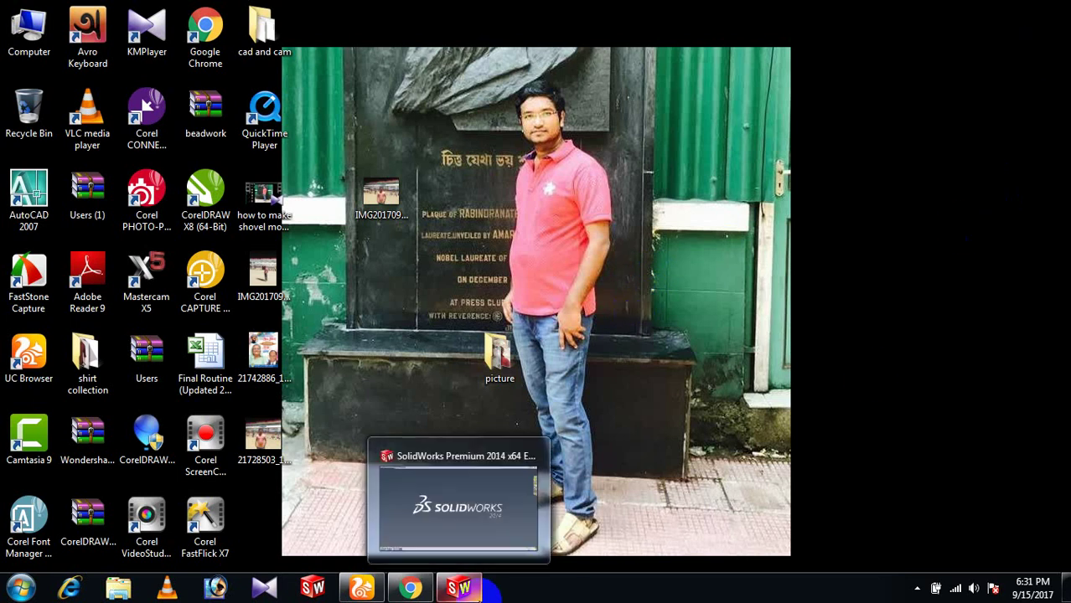
click(461, 588)
click(125, 12)
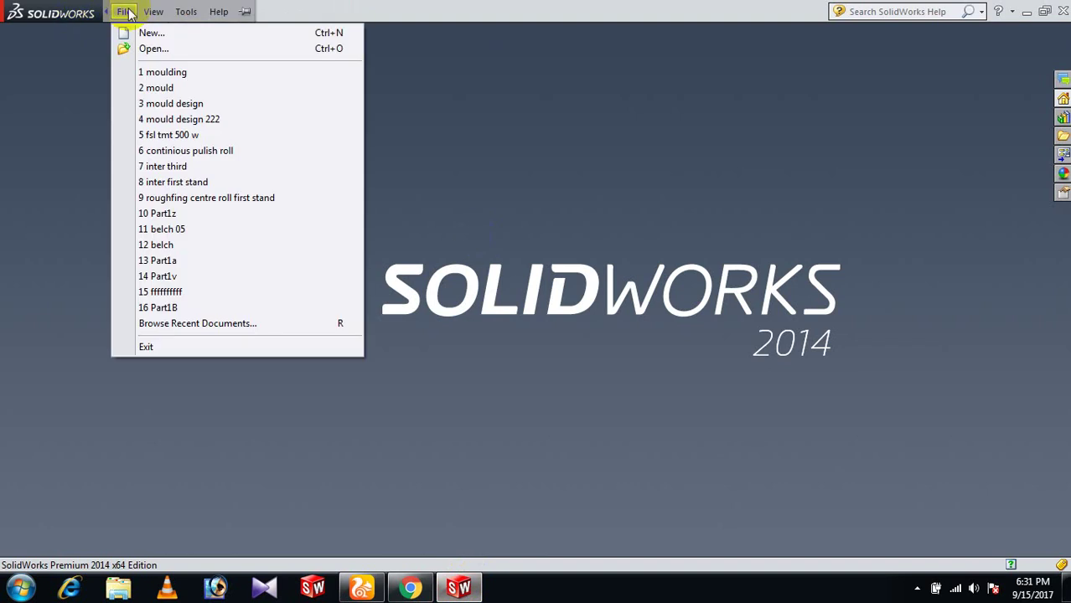
click(140, 32)
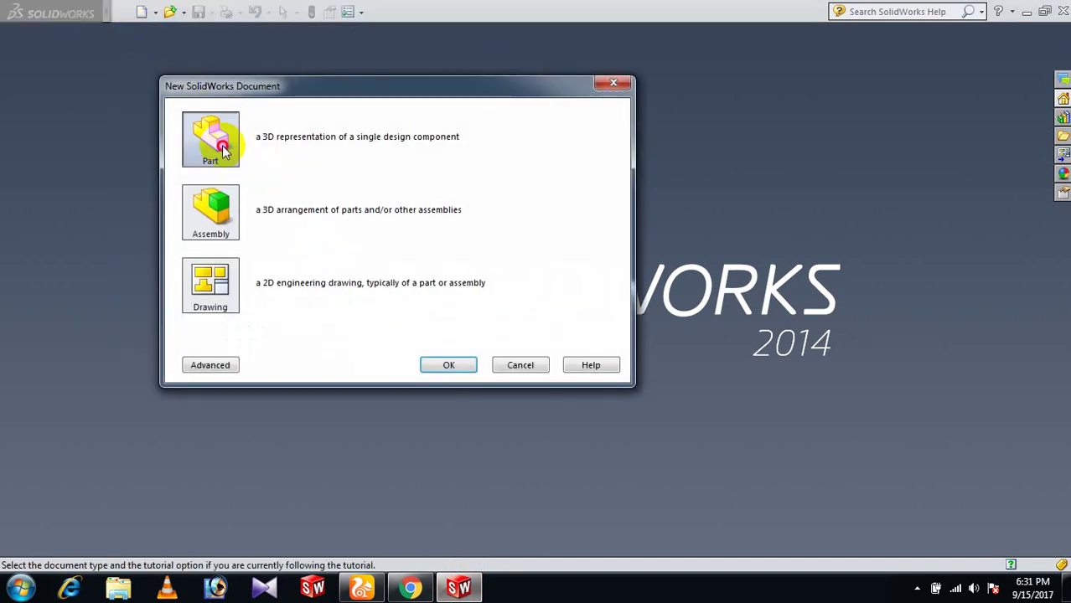
click(470, 365)
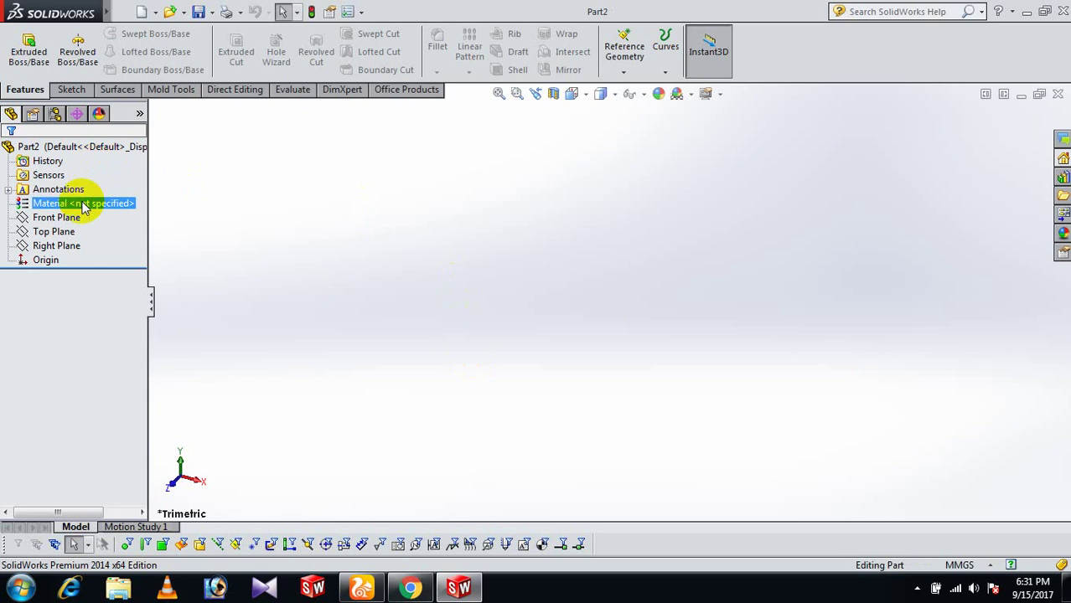
- Start a sketch on the Front Plane and draw a six-sided polygon centred on the origin
click(64, 218)
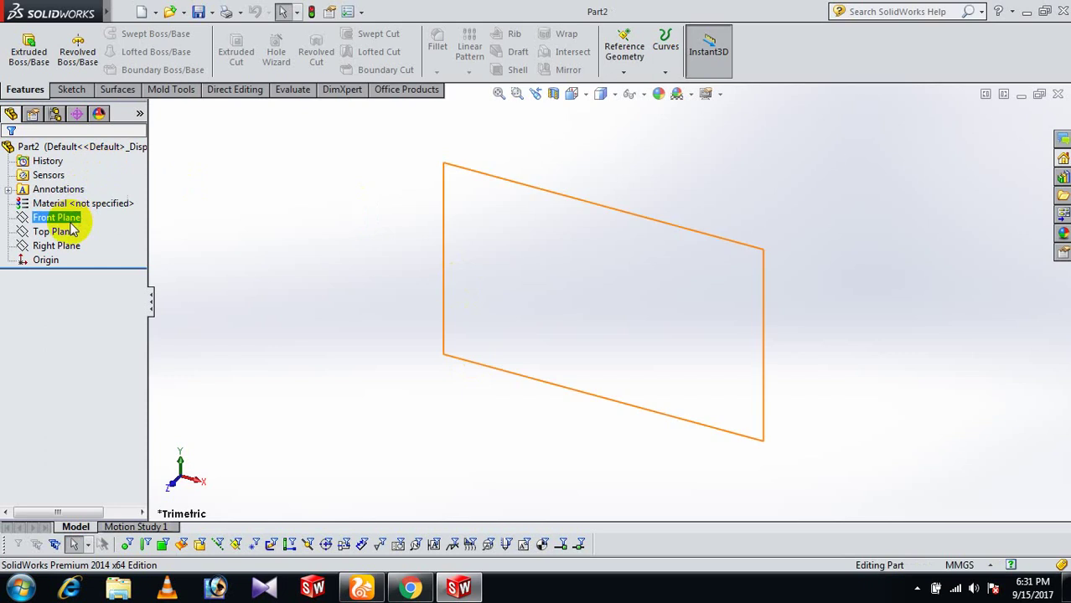
click(77, 202)
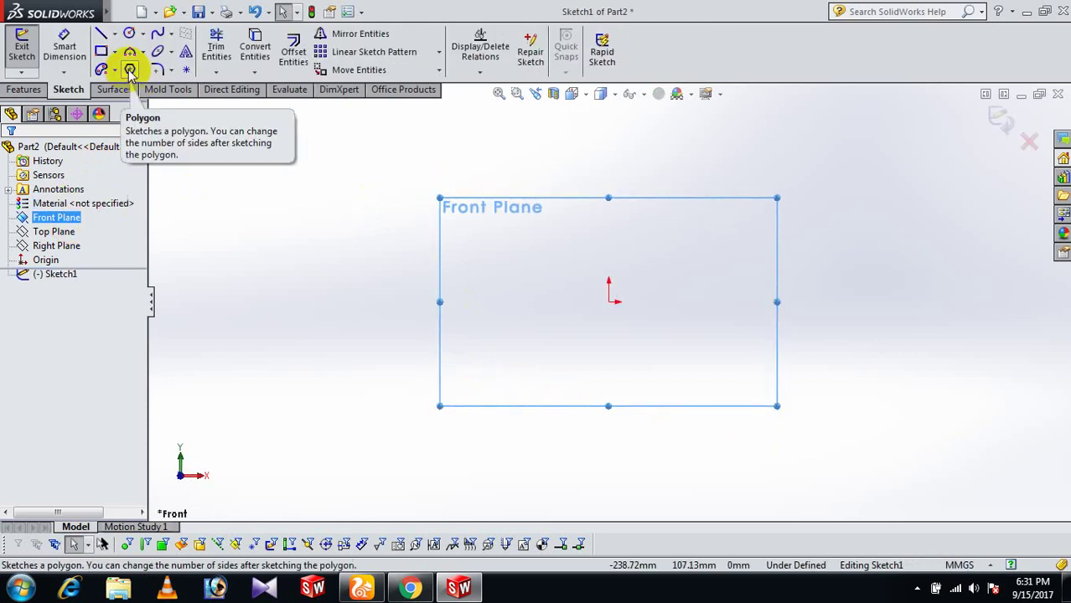
click(130, 70)
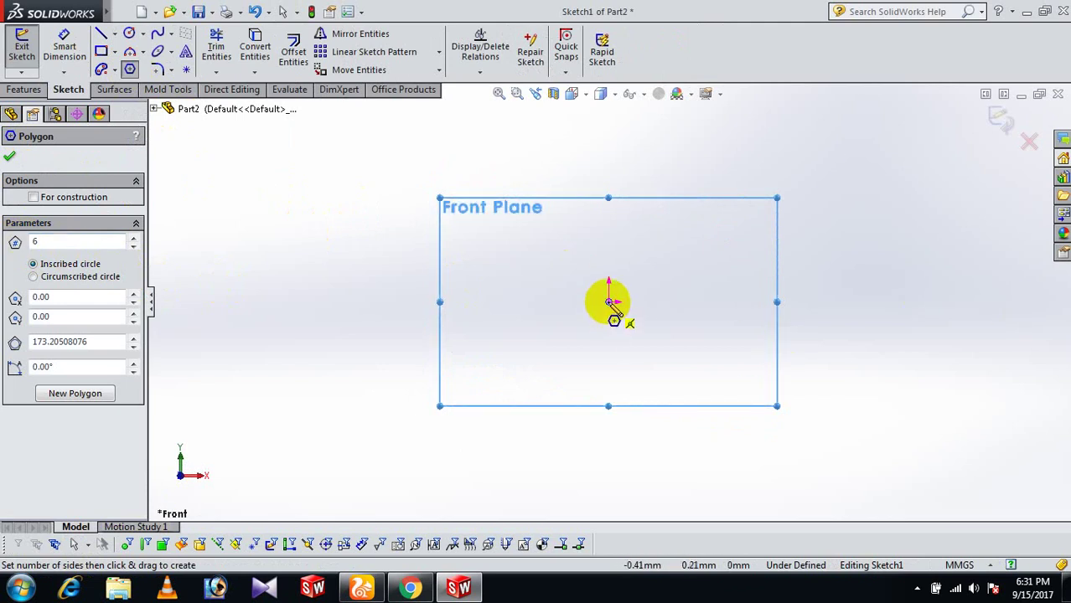
drag(609, 303, 754, 305)
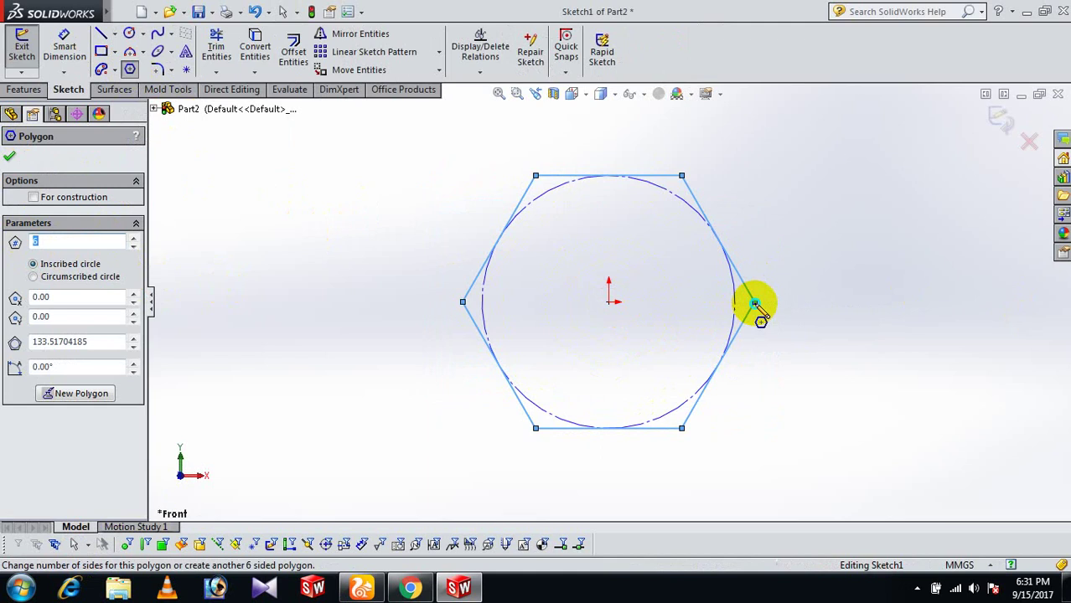
right_click(754, 304)
click(812, 165)
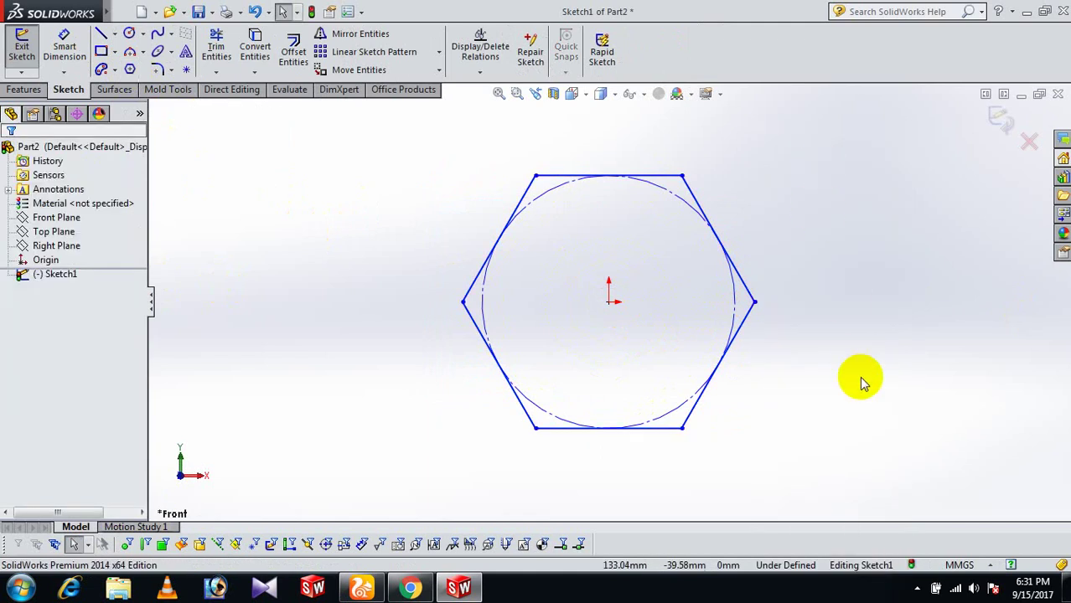
- Dimension the hexagon 19 mm from its left corner to its right corner
right_drag(800, 322, 825, 152)
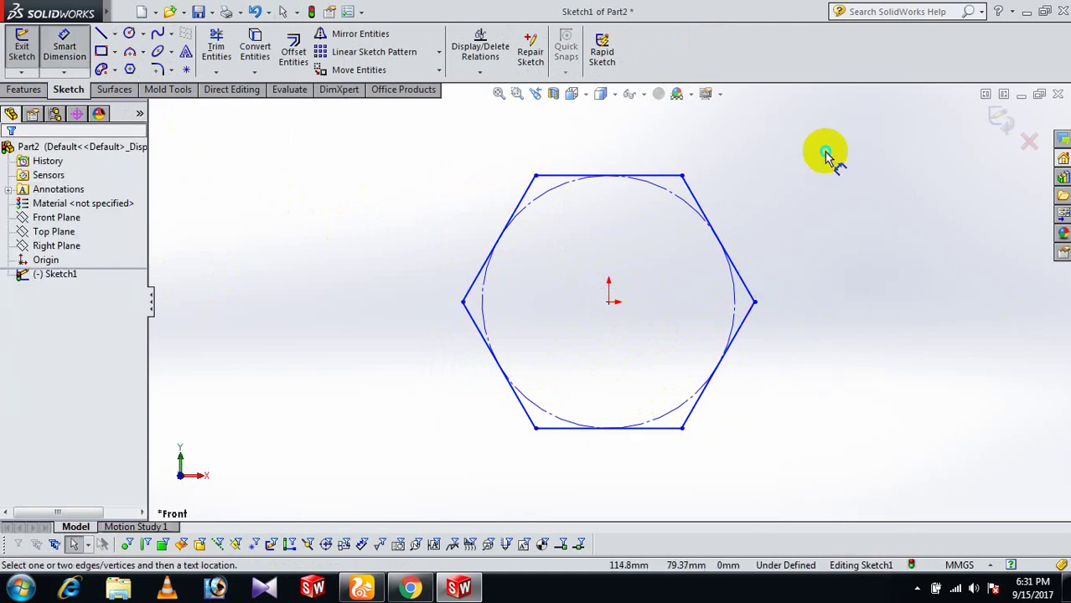
click(464, 302)
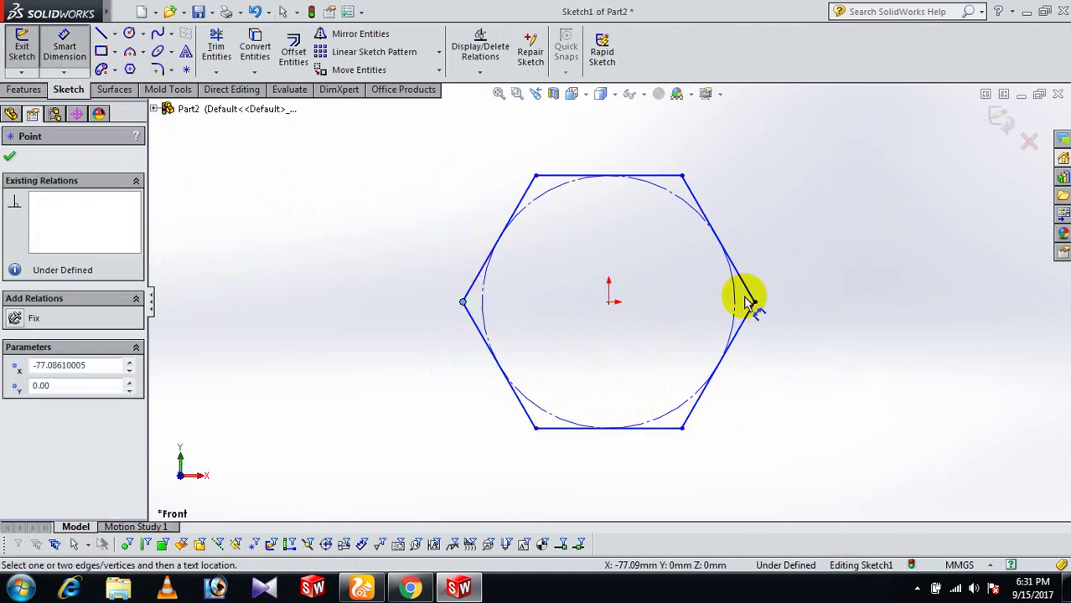
click(755, 304)
click(624, 130)
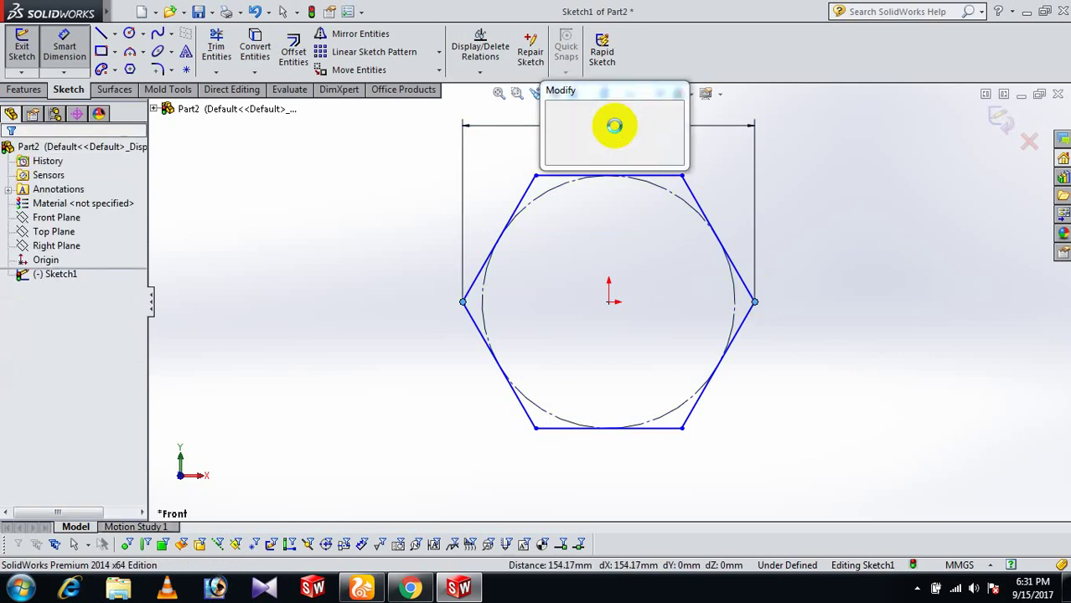
text(19)
key(Return)
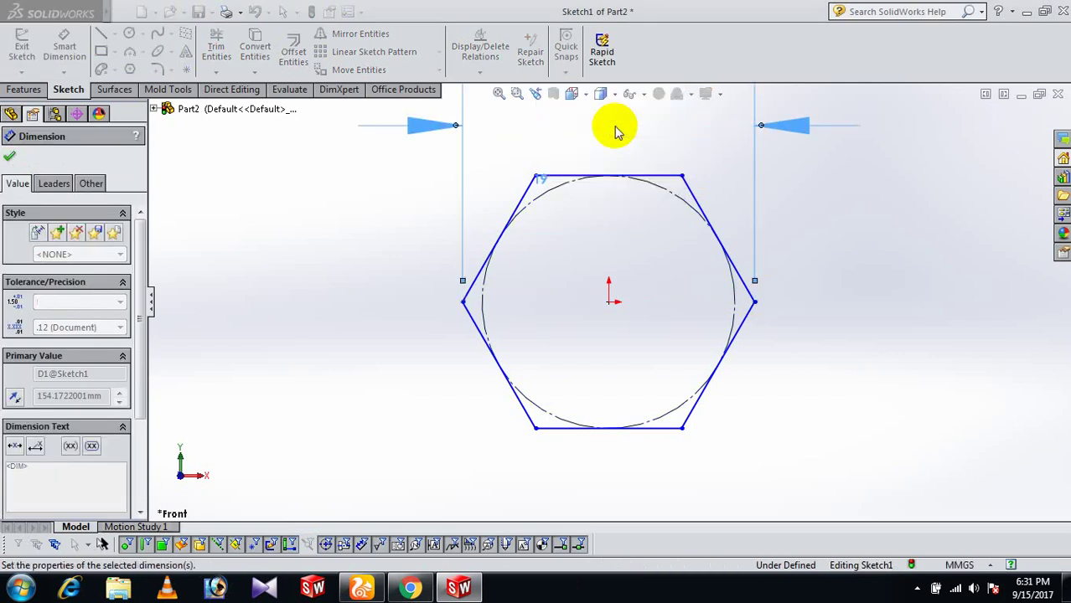
click(8, 157)
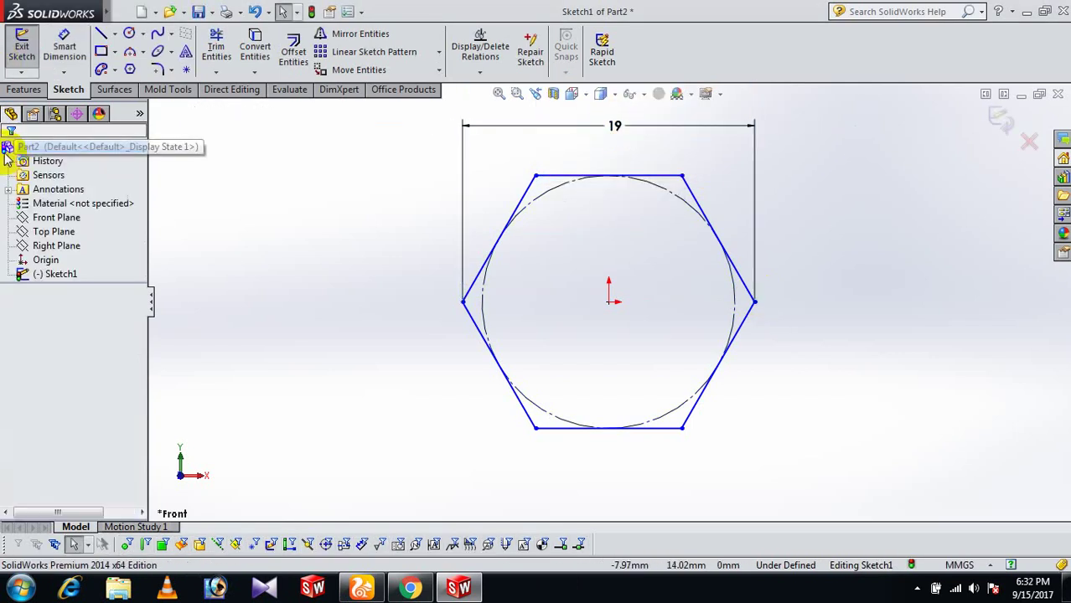
- Add a Horizontal relation between the hexagon's left corner and its centre point
click(461, 304)
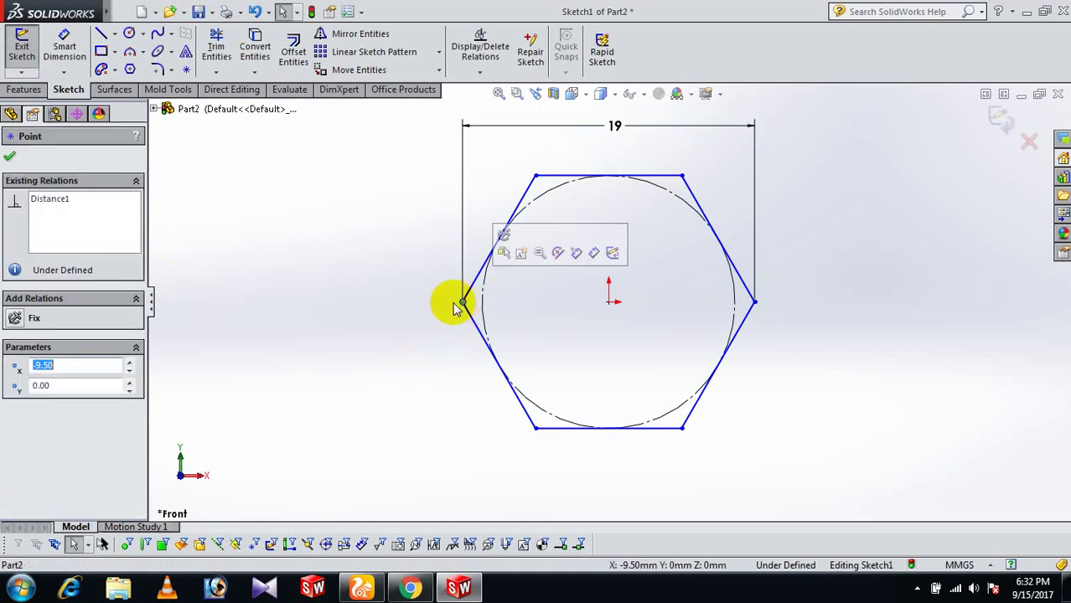
ctrl+click(607, 304)
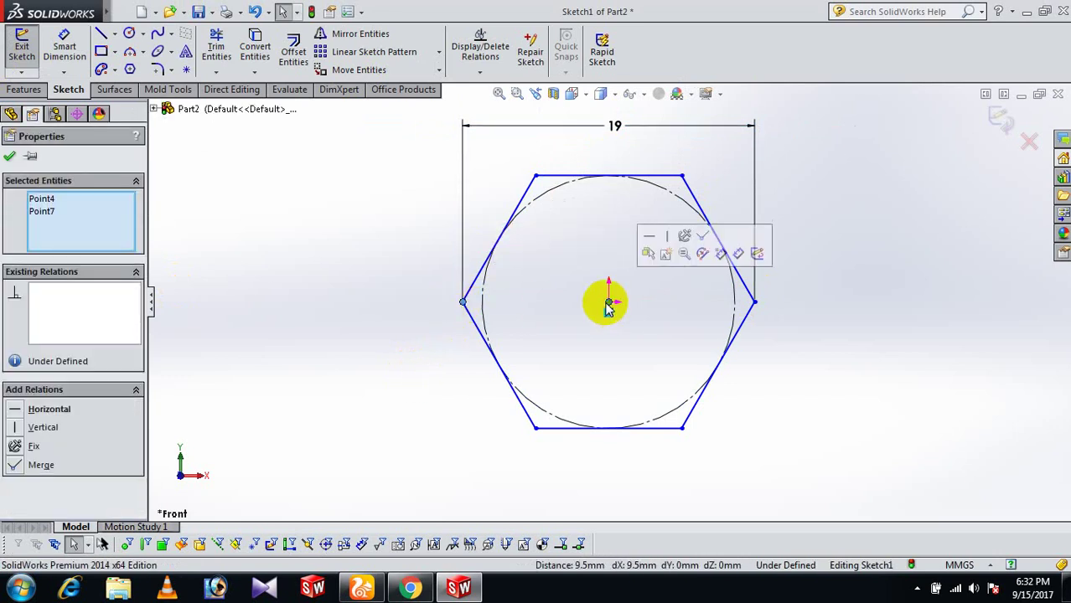
click(19, 412)
click(813, 360)
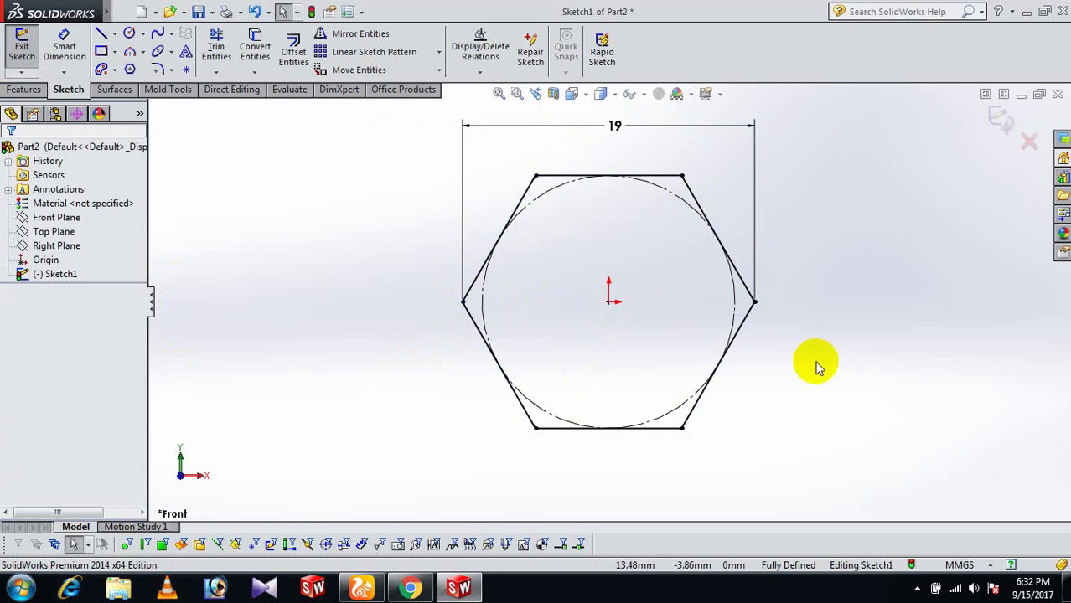
- Extrude the hexagon sketch 7 mm as Boss-Extrude1 to form the solid hex head
key(f)
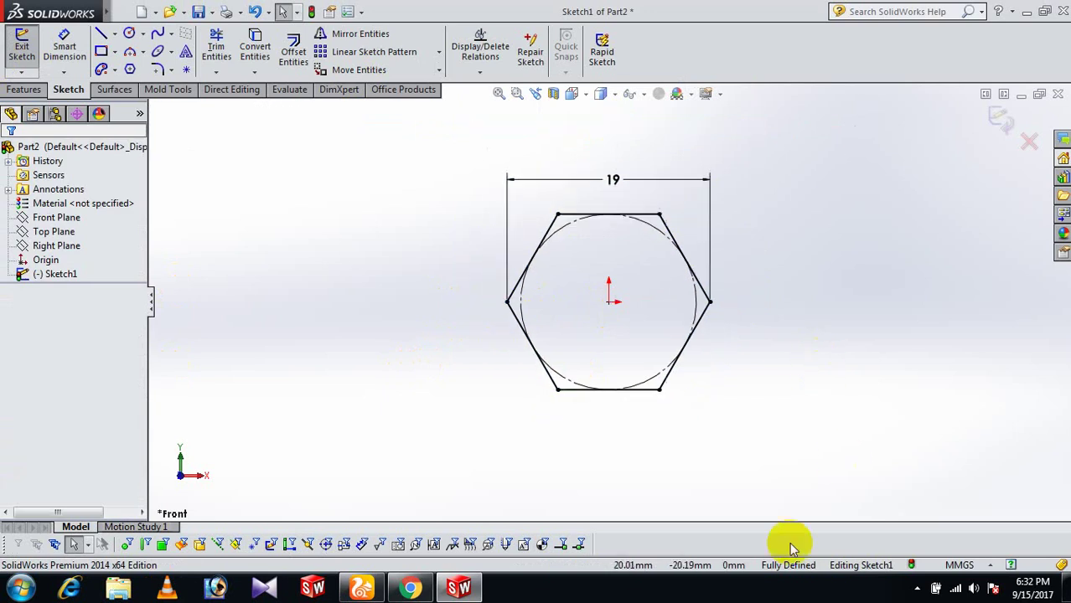
click(24, 90)
click(31, 49)
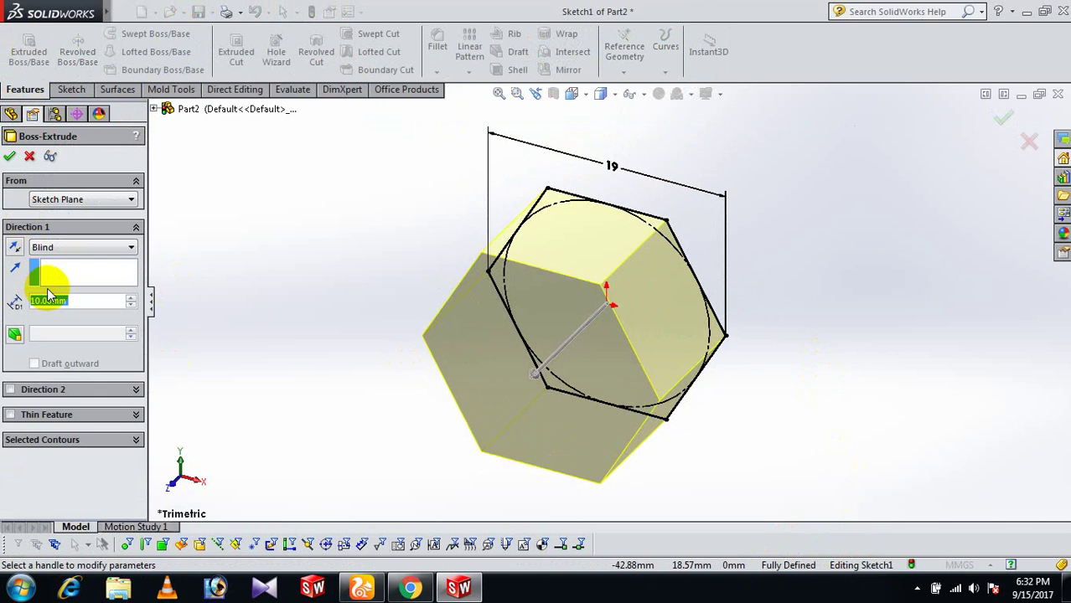
text(7)
key(Return)
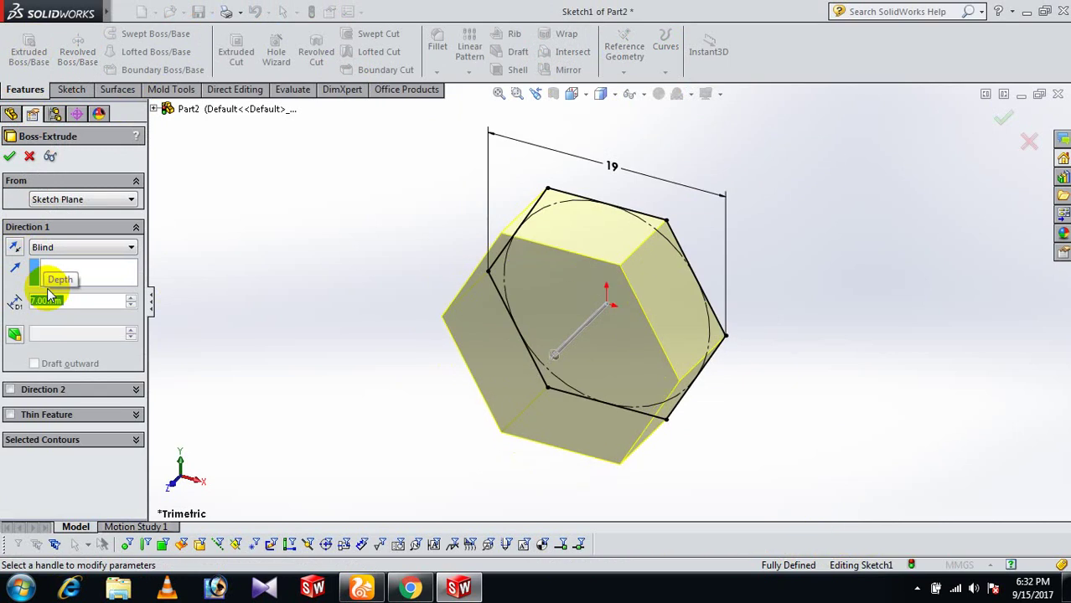
click(8, 157)
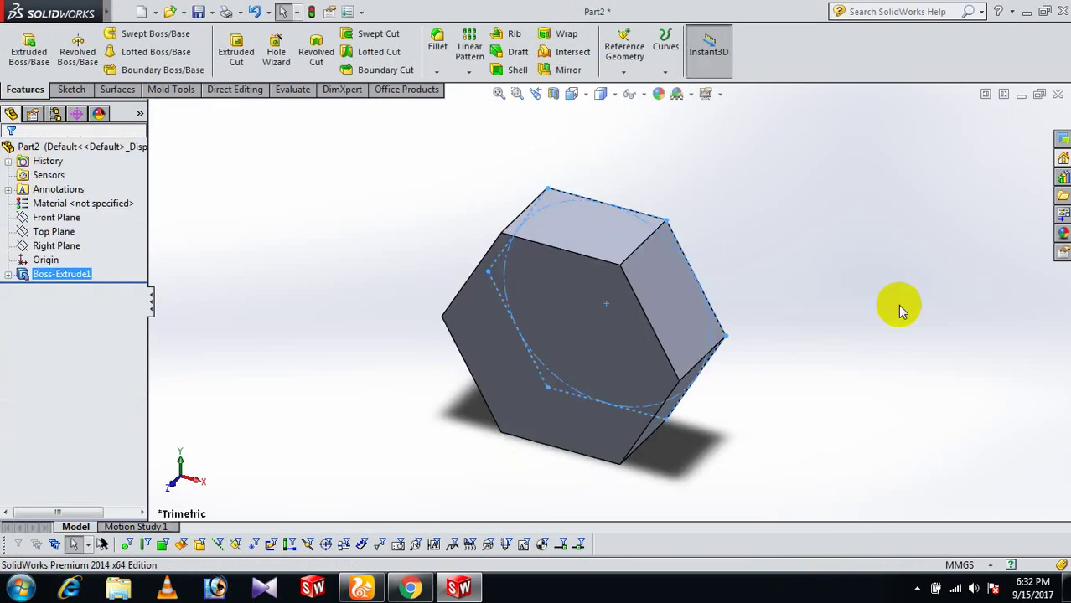
middle_drag(894, 312, 660, 371)
- Sketch on the hex head's top face, viewed Normal To, and draw an origin-centred circle
click(660, 372)
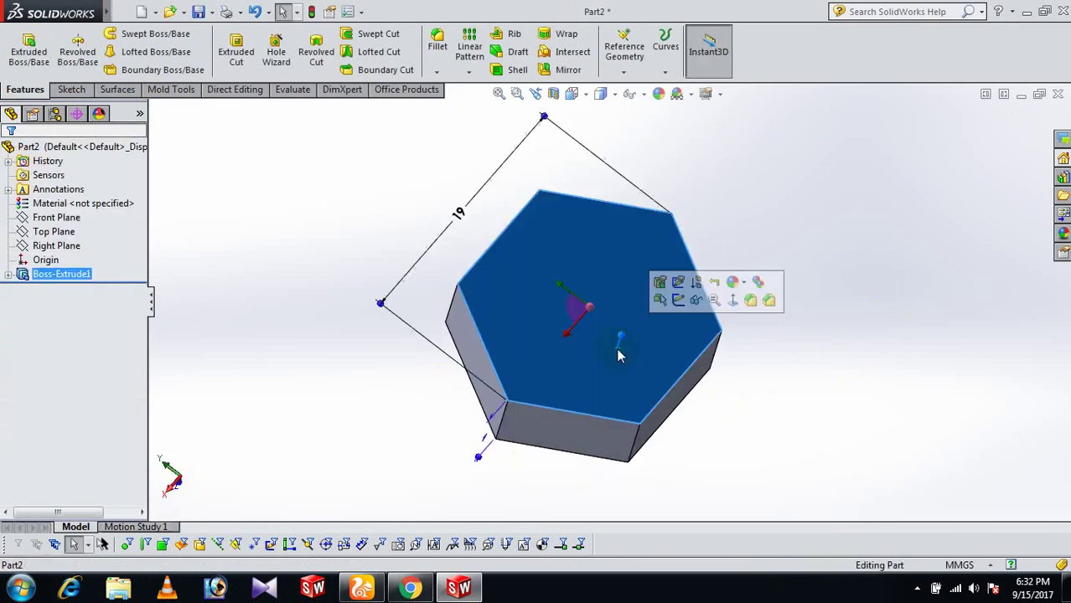
click(688, 304)
key(space)
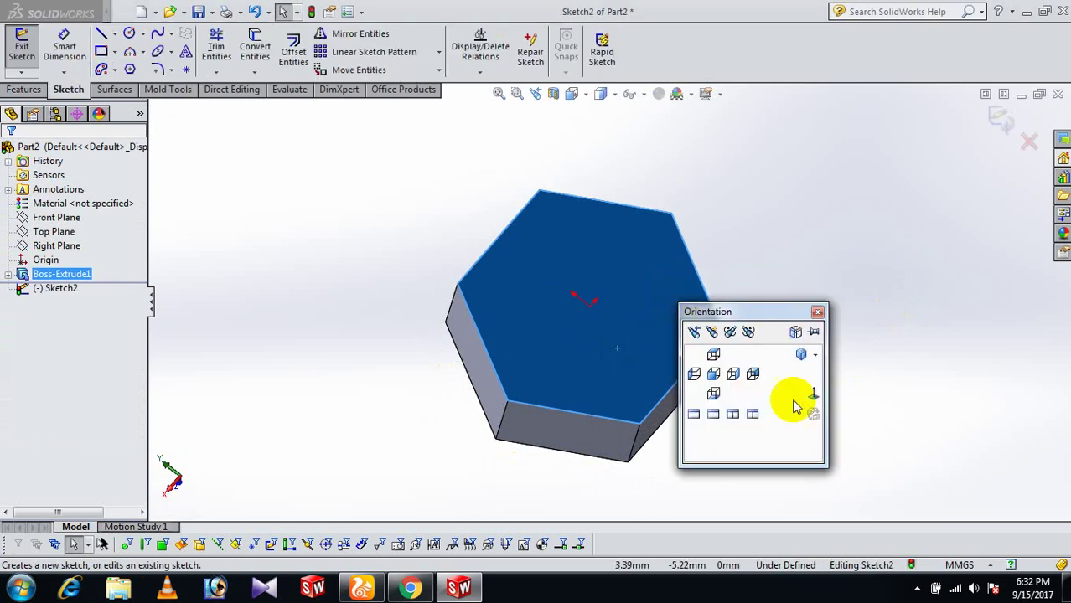
click(813, 396)
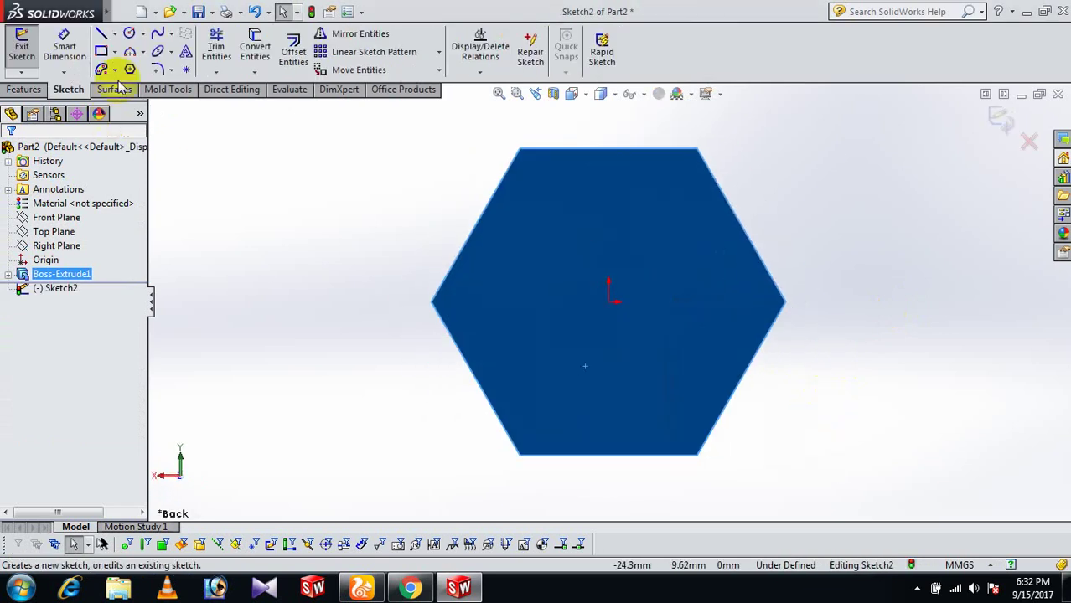
click(127, 34)
drag(609, 302, 611, 147)
right_click(613, 147)
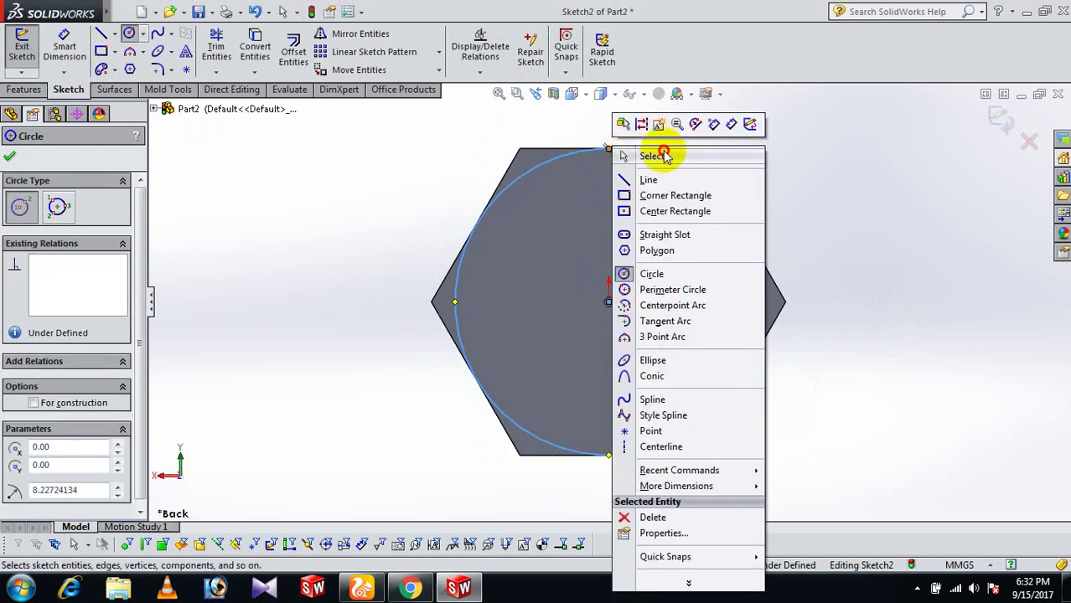
click(630, 155)
- Make the circle tangent to the hexagon's top edge
click(679, 172)
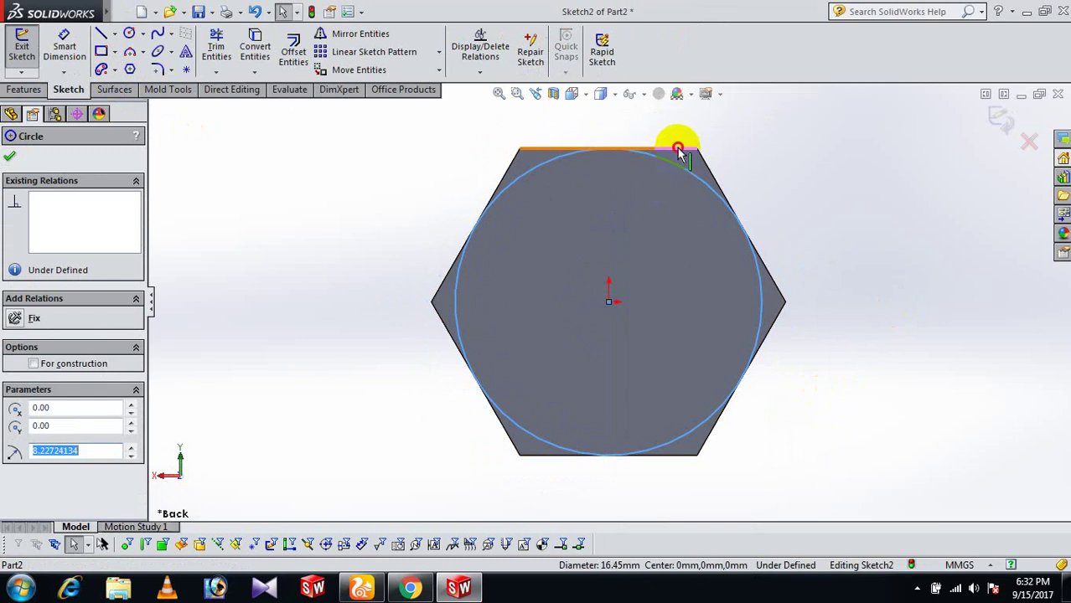
ctrl+click(681, 149)
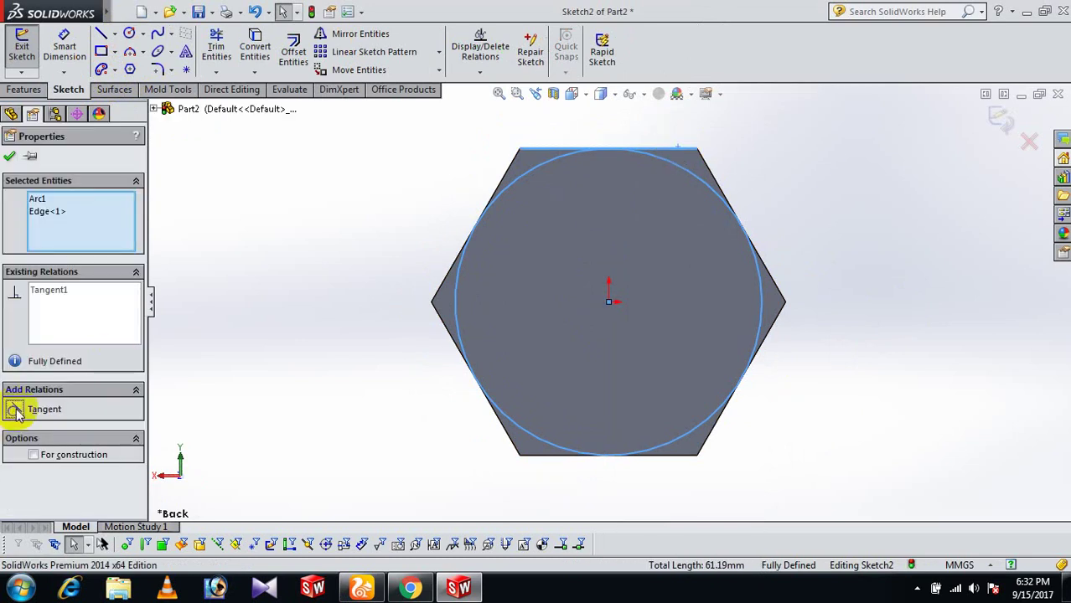
click(9, 157)
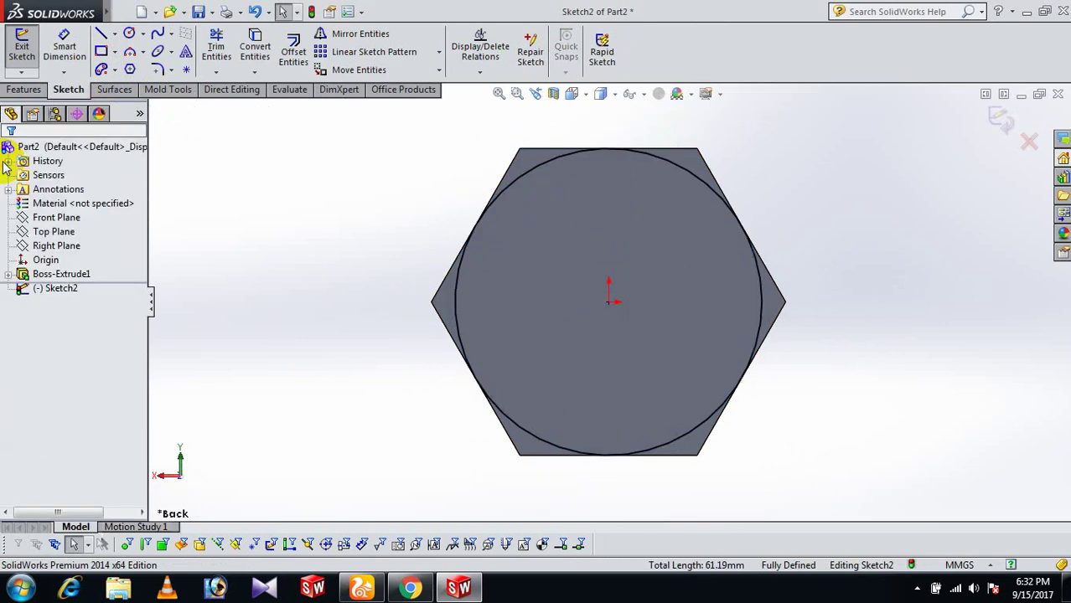
middle_drag(848, 352, 871, 327)
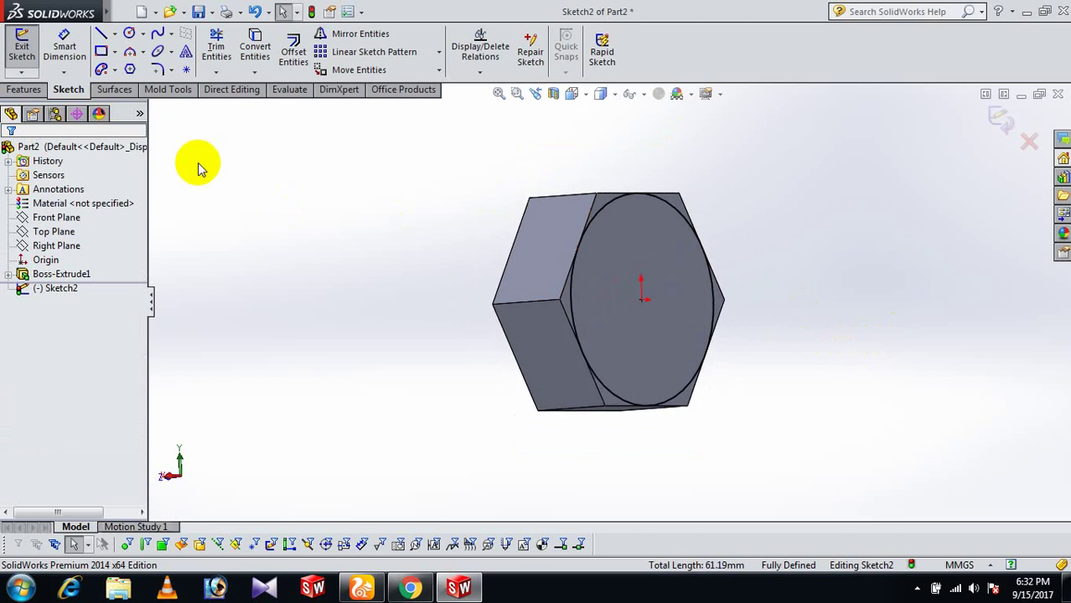
- Cut-extrude the circle sketch 7 mm with Flip side to cut and a 60° draft to chamfer the head corners
click(23, 90)
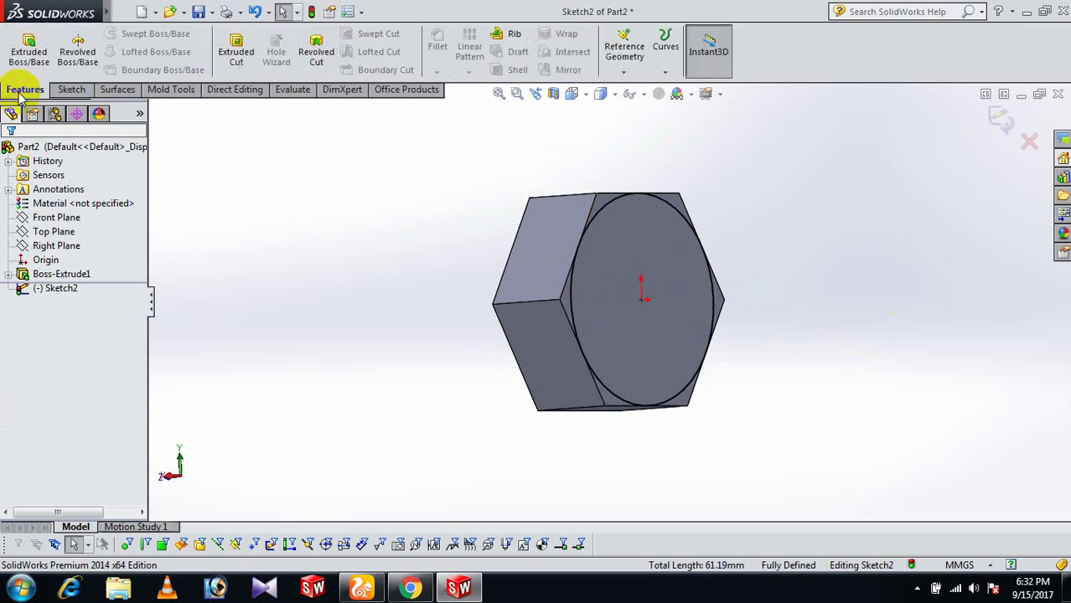
click(233, 54)
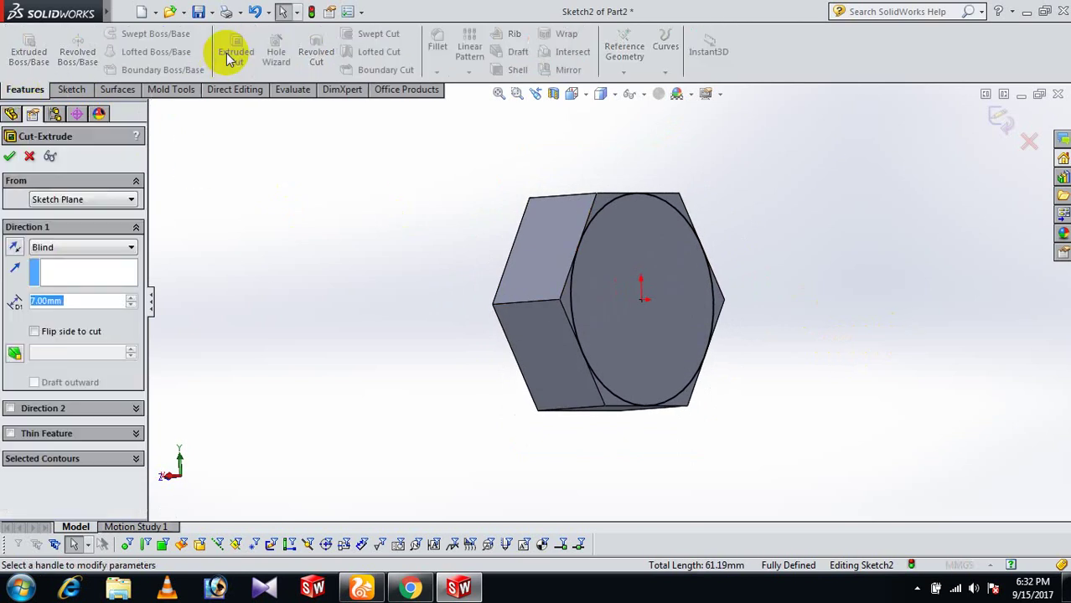
click(35, 332)
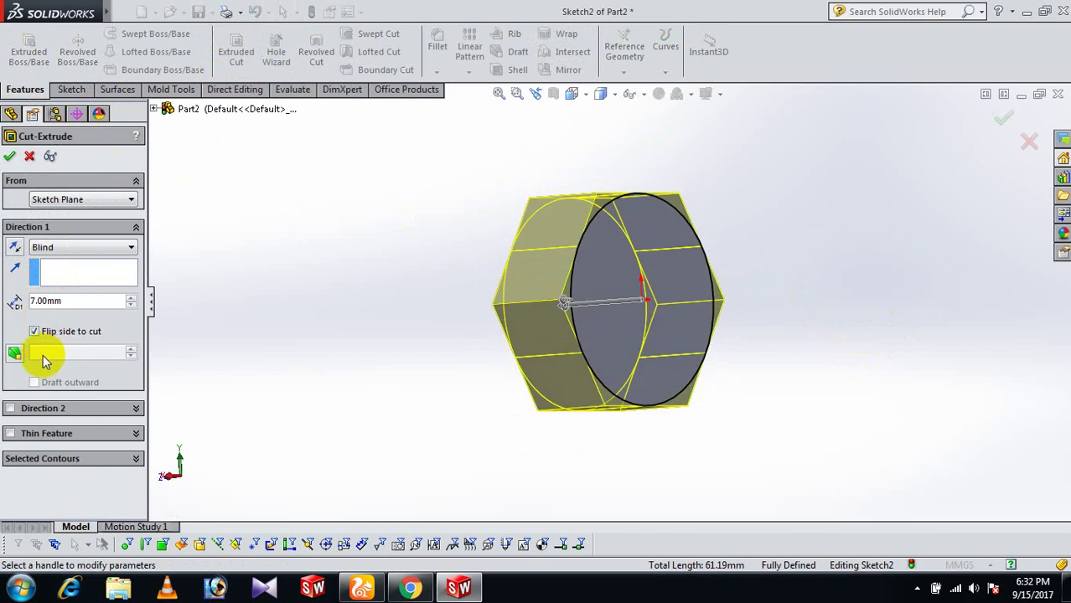
click(14, 355)
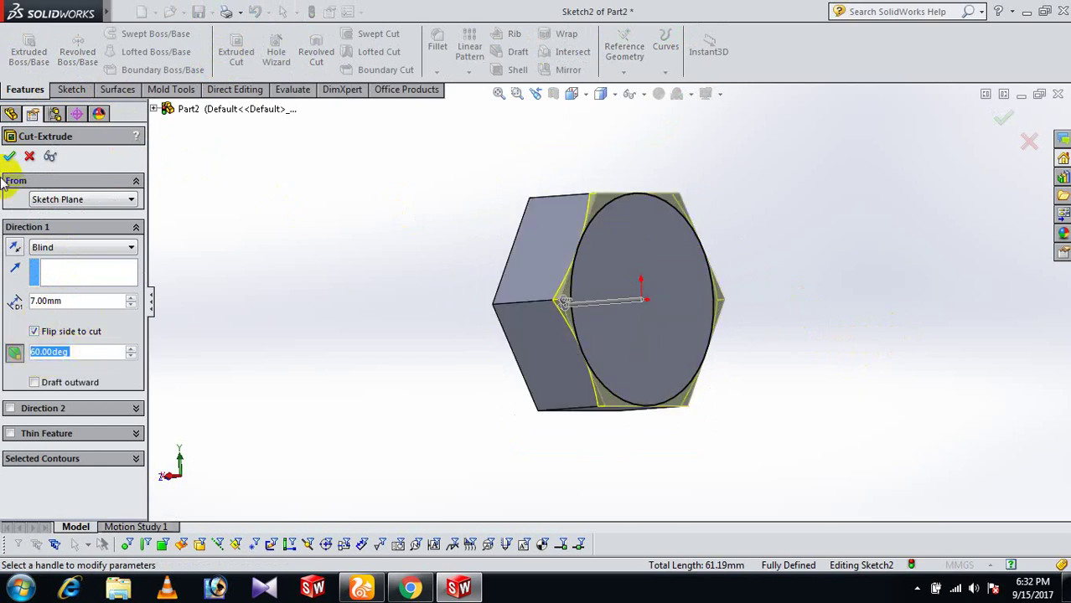
click(9, 157)
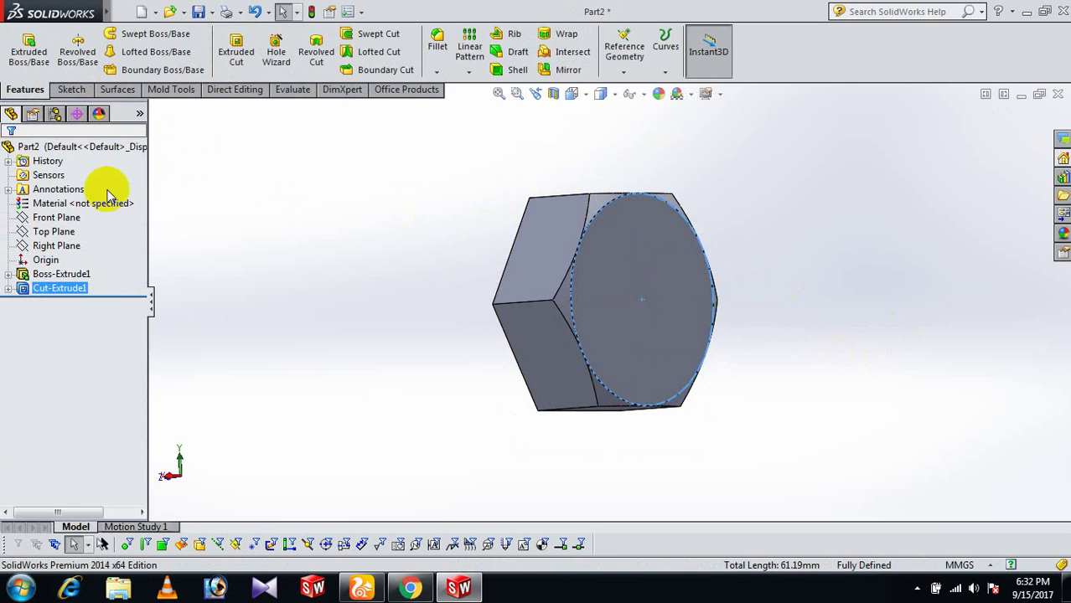
middle_drag(914, 329, 937, 395)
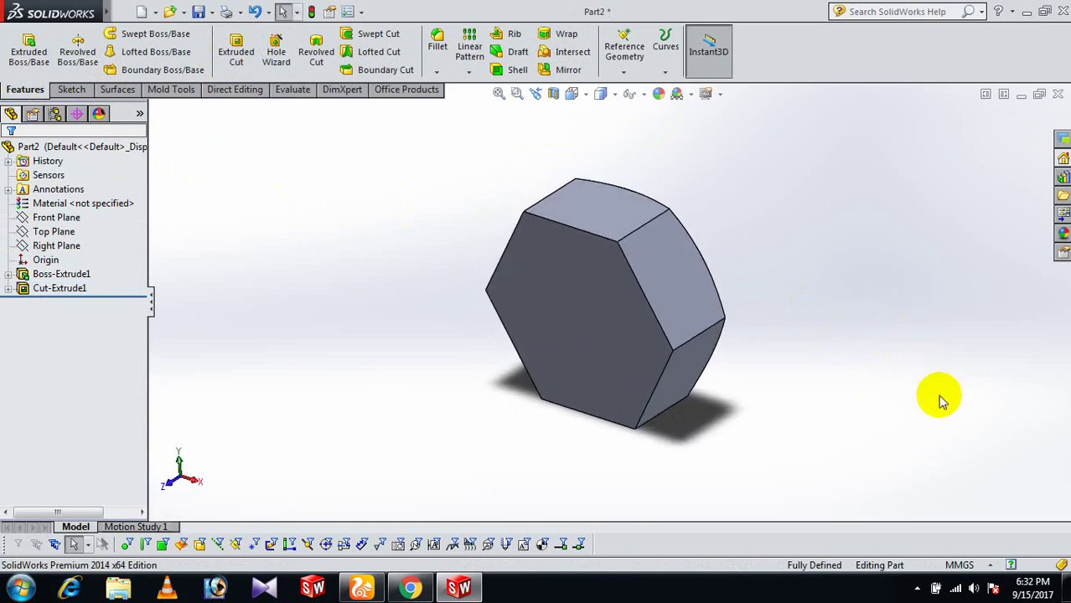
- Sketch an origin-centred circle on the hex head's front face and place its diameter dimension
click(617, 373)
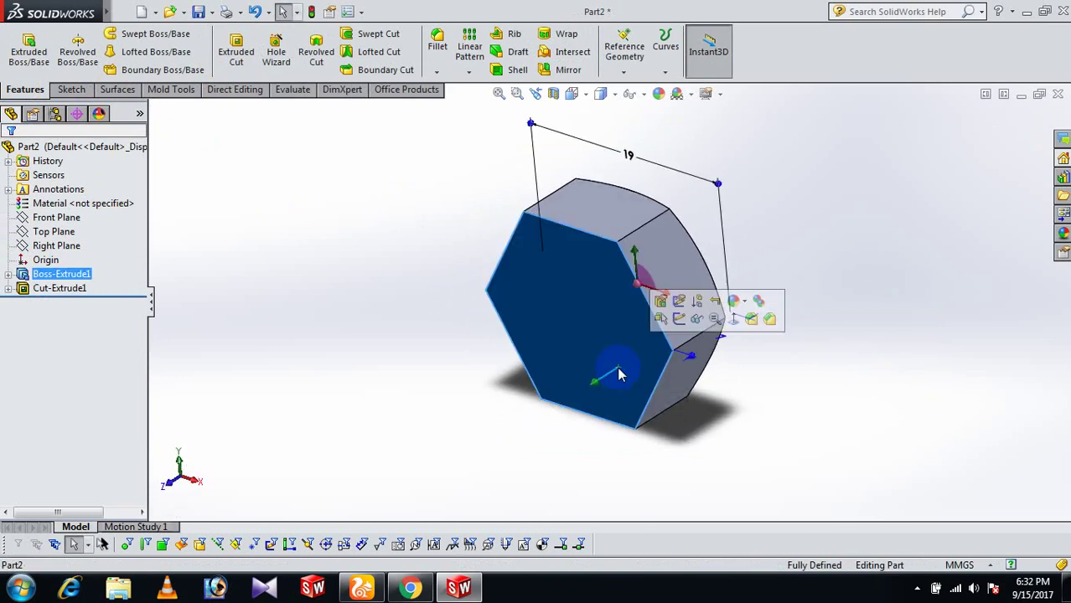
click(676, 314)
key(space)
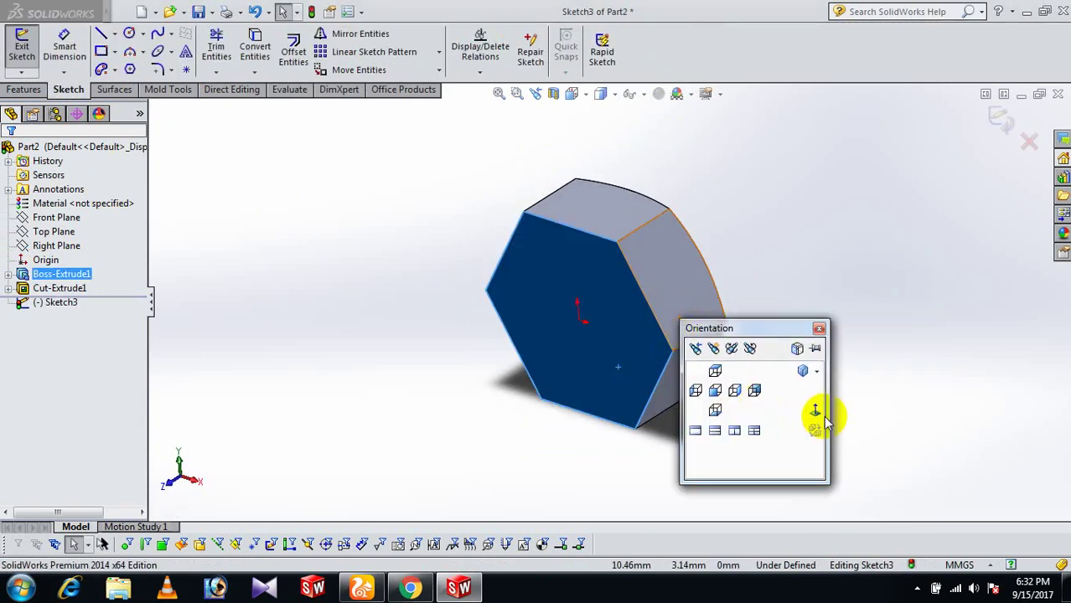
click(815, 412)
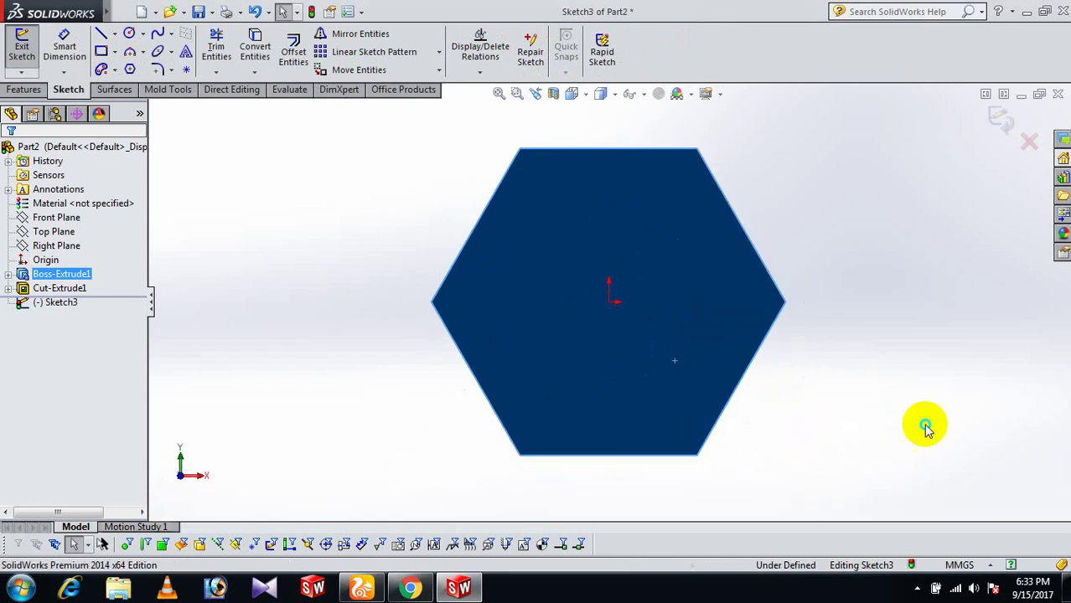
key(c)
click(609, 303)
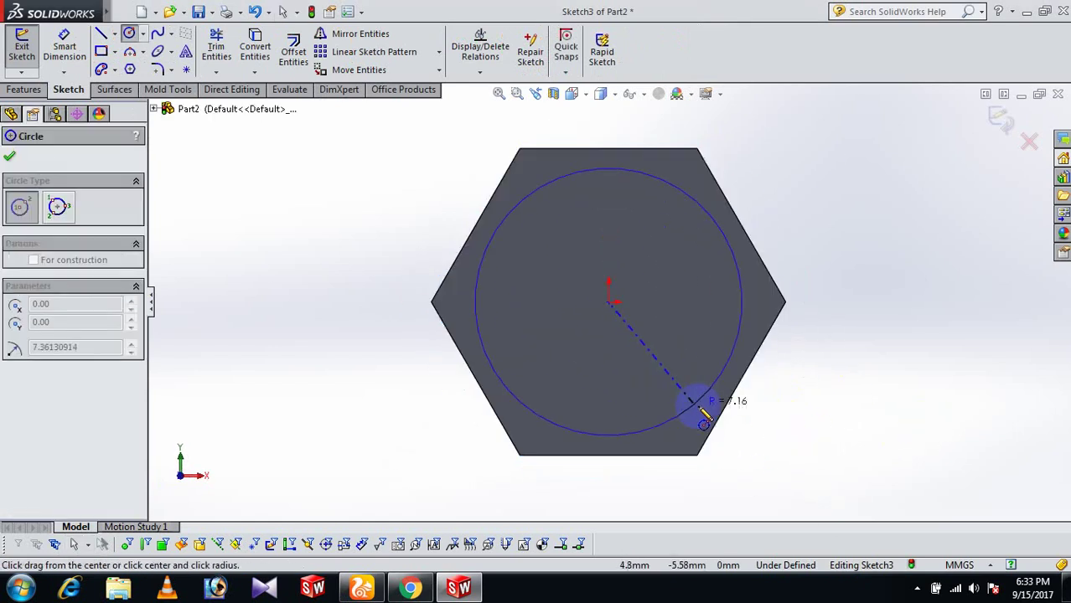
click(695, 397)
right_click(700, 400)
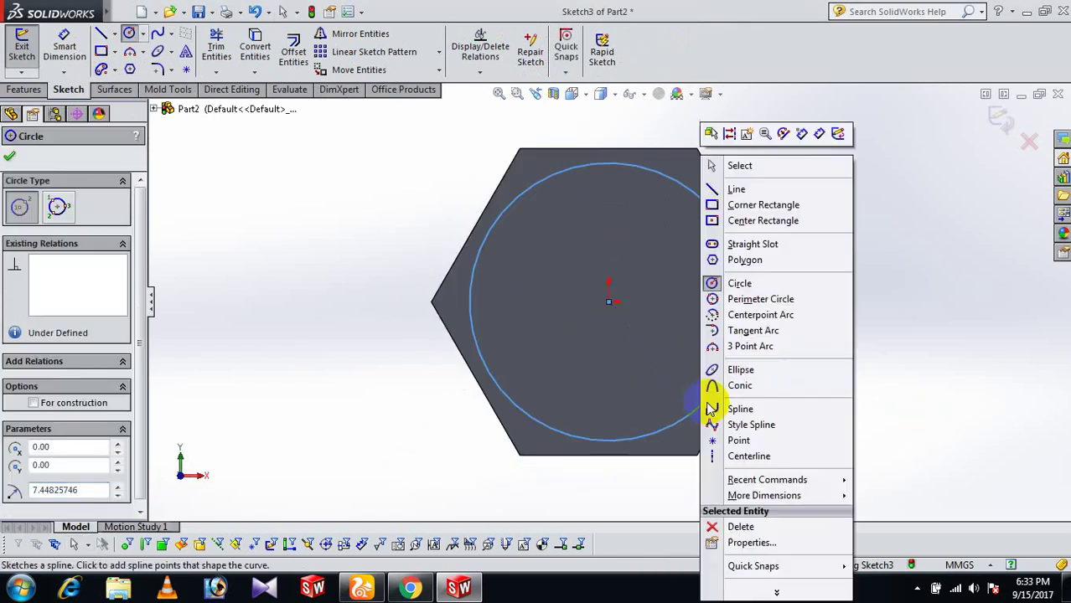
click(759, 166)
click(748, 275)
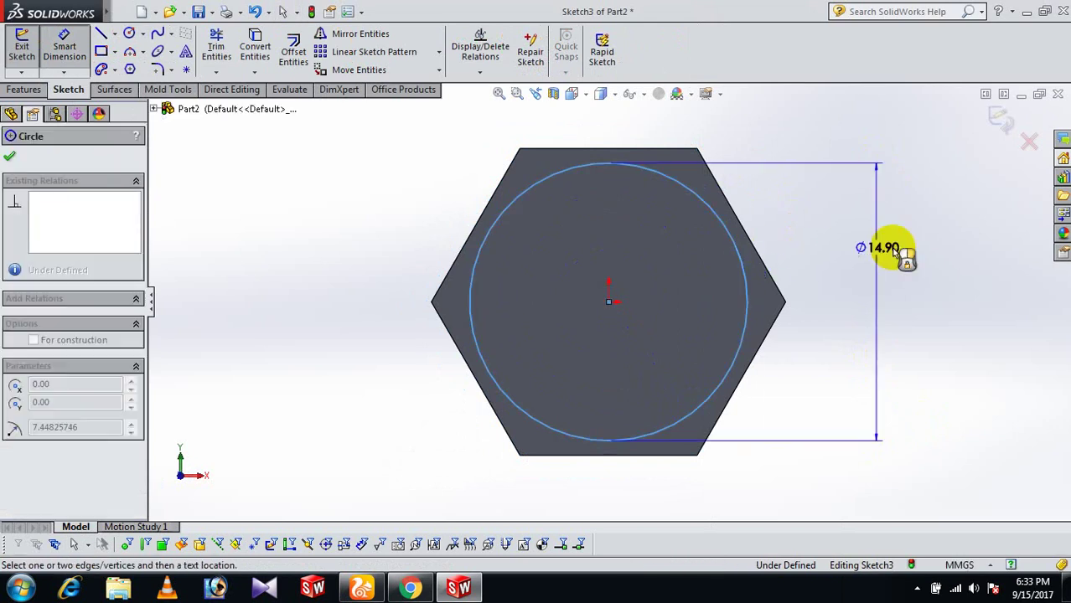
click(904, 248)
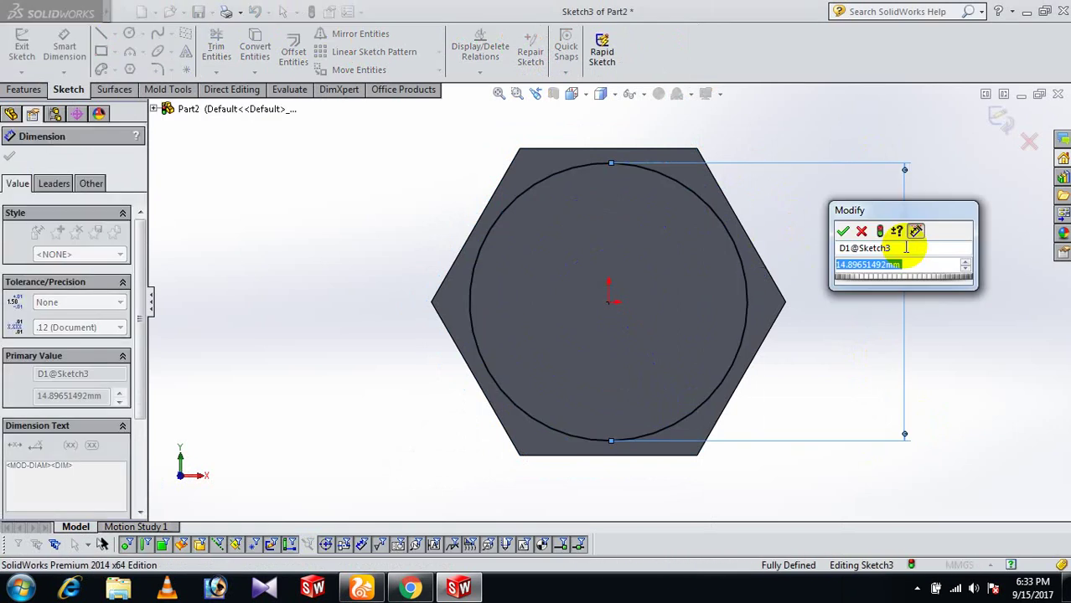
- Set the circle's diameter to 10 mm
text(10)
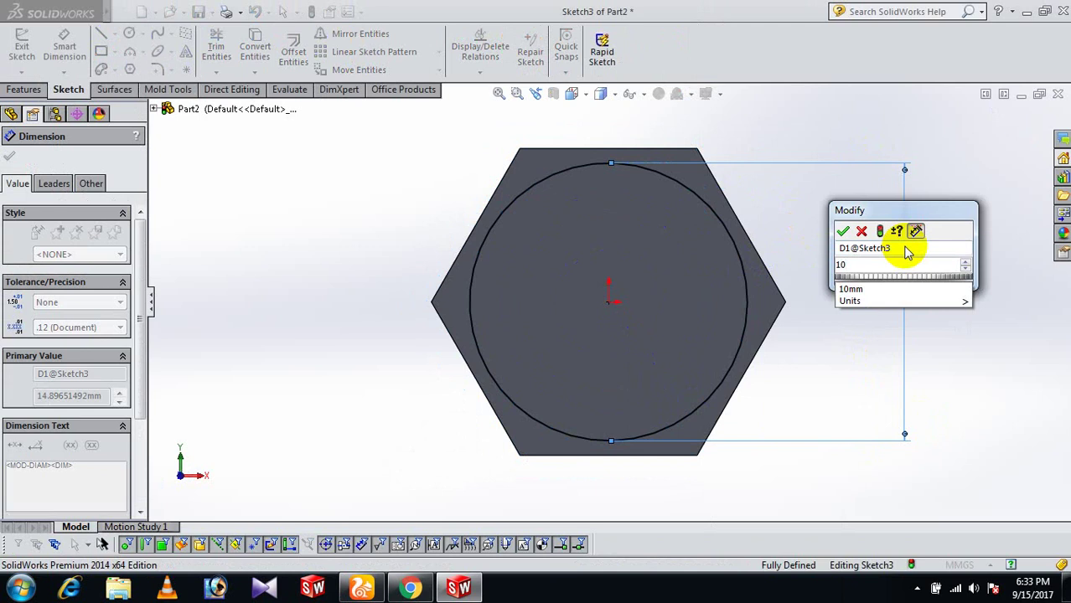
key(Return)
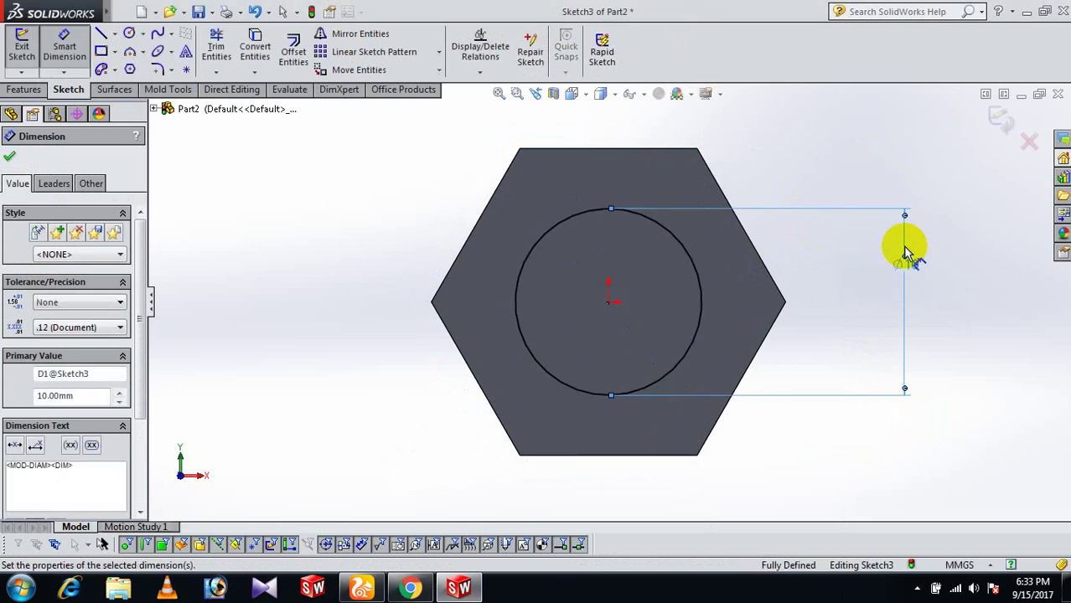
click(8, 159)
- Extrude the 10 mm circle 45 mm as Boss-Extrude2 to form the shank
click(24, 89)
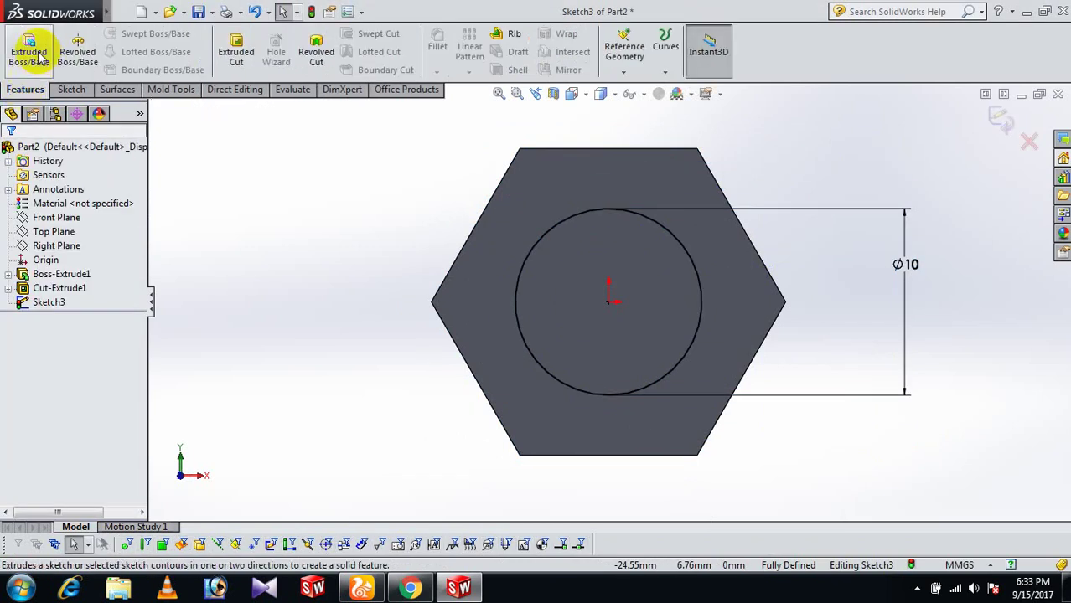
click(29, 52)
middle_drag(1004, 309, 807, 400)
drag(75, 303, 32, 302)
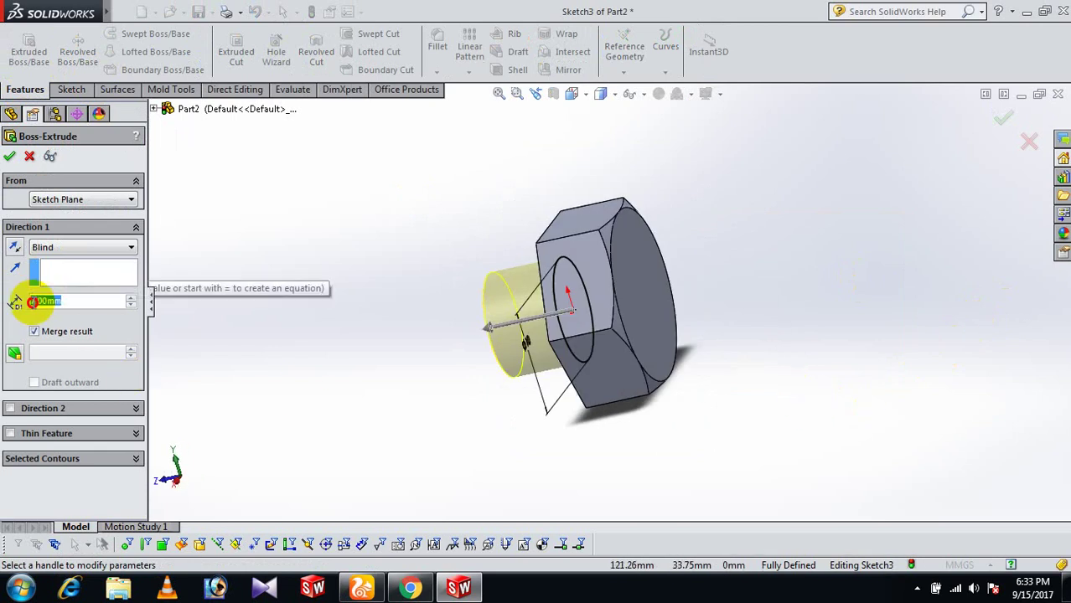
text(45)
key(Return)
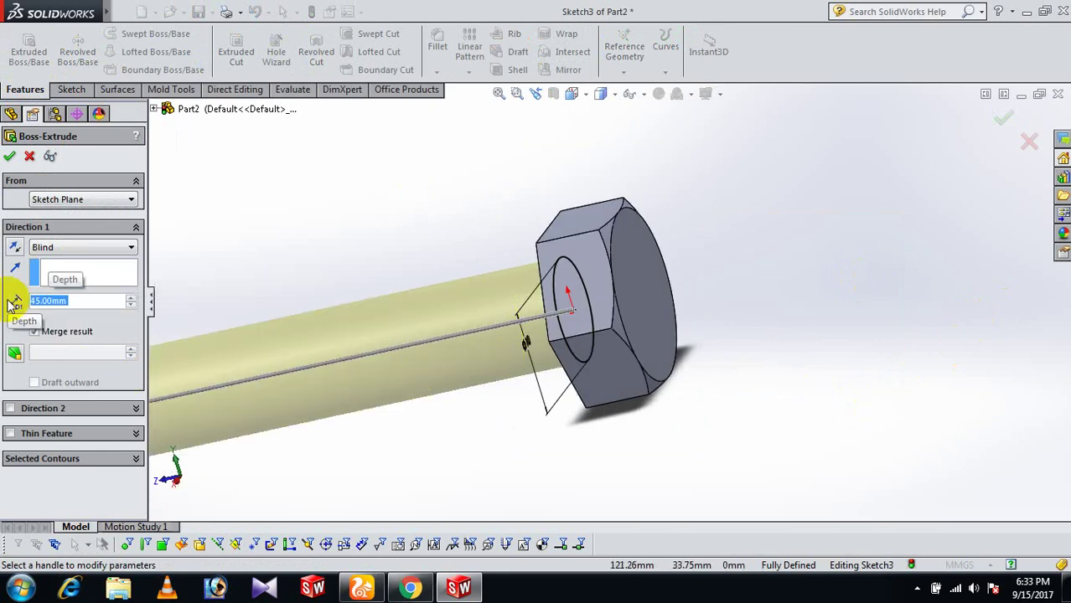
scroll(430, 419, up, 5)
middle_drag(469, 415, 578, 400)
click(8, 158)
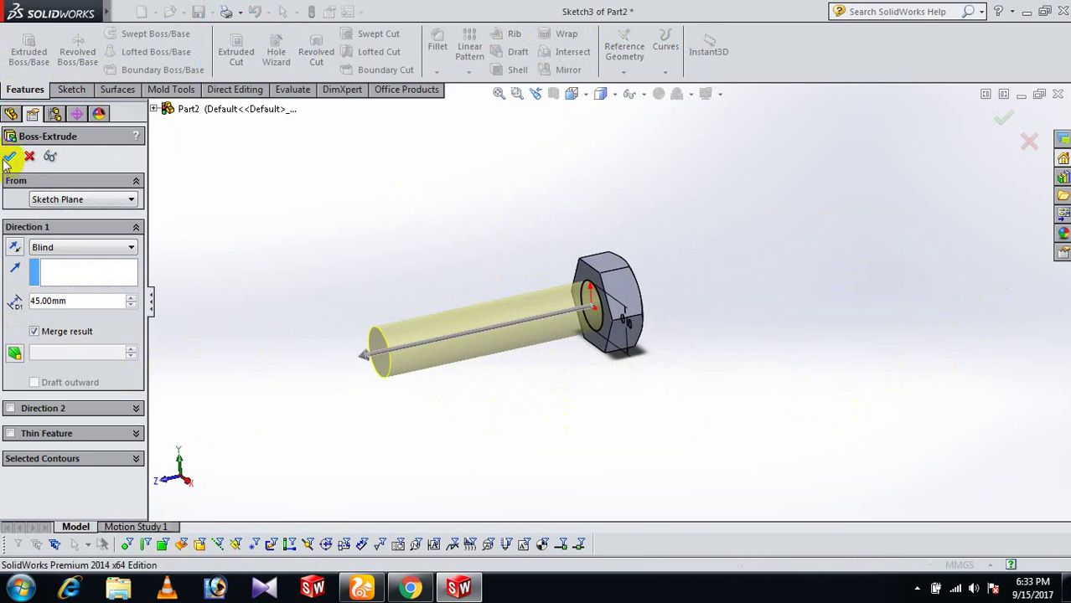
middle_drag(509, 408, 490, 341)
- Cancel Convert Entities and leave the shank-end sketch without keeping it
click(490, 341)
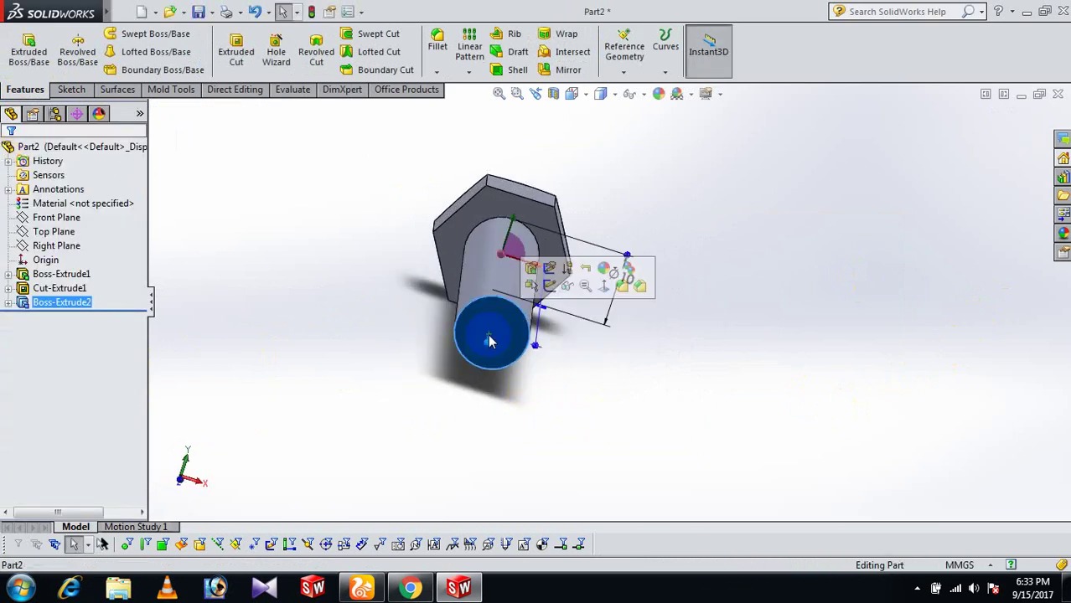
click(550, 286)
key(space)
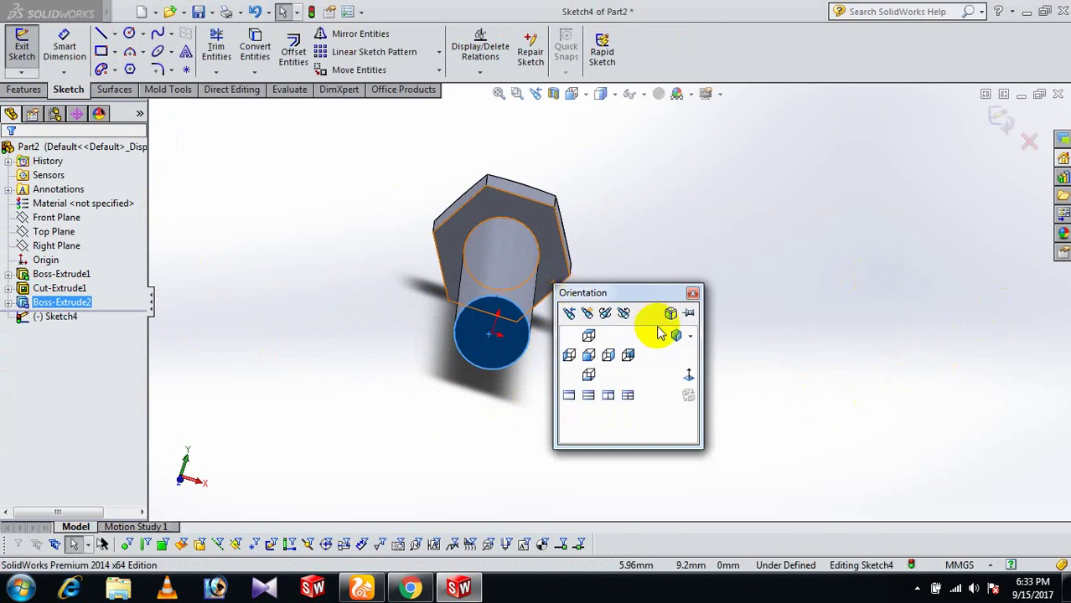
click(671, 335)
click(641, 438)
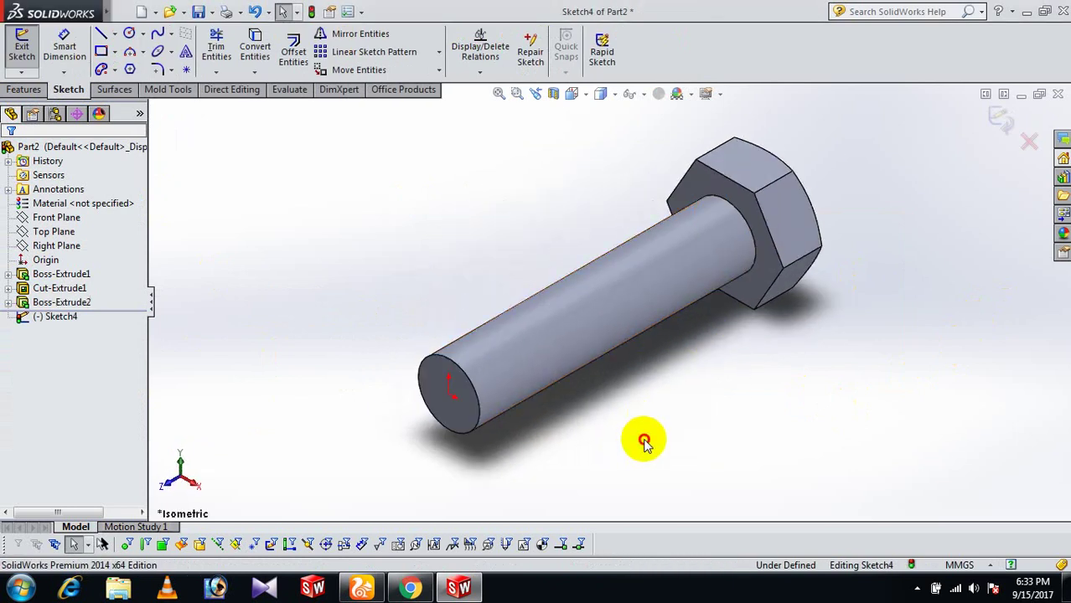
scroll(467, 423, down, 2)
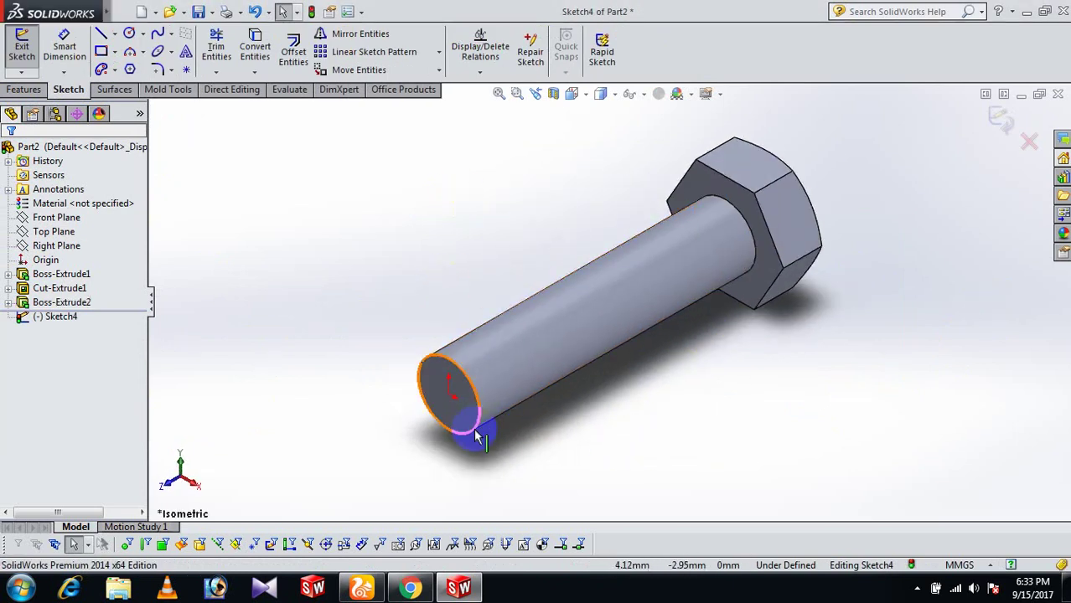
click(256, 49)
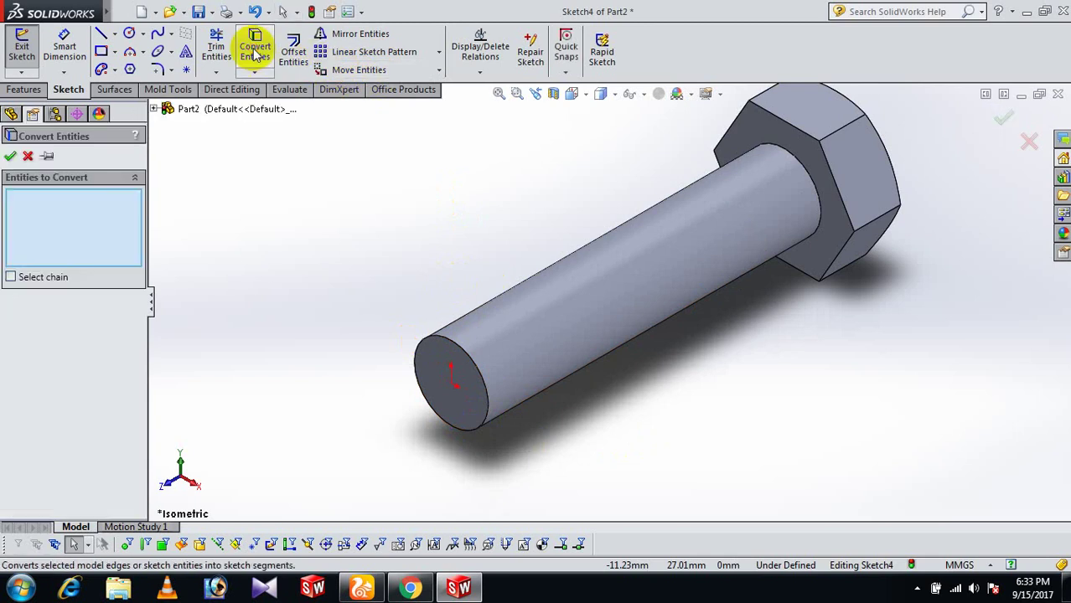
click(27, 157)
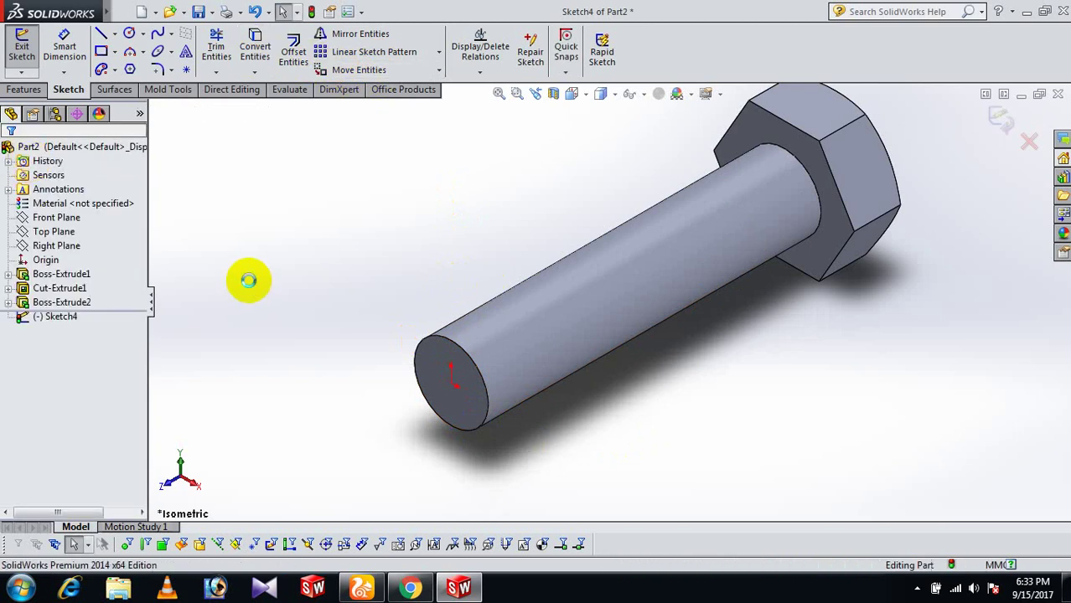
key(ctrl+b)
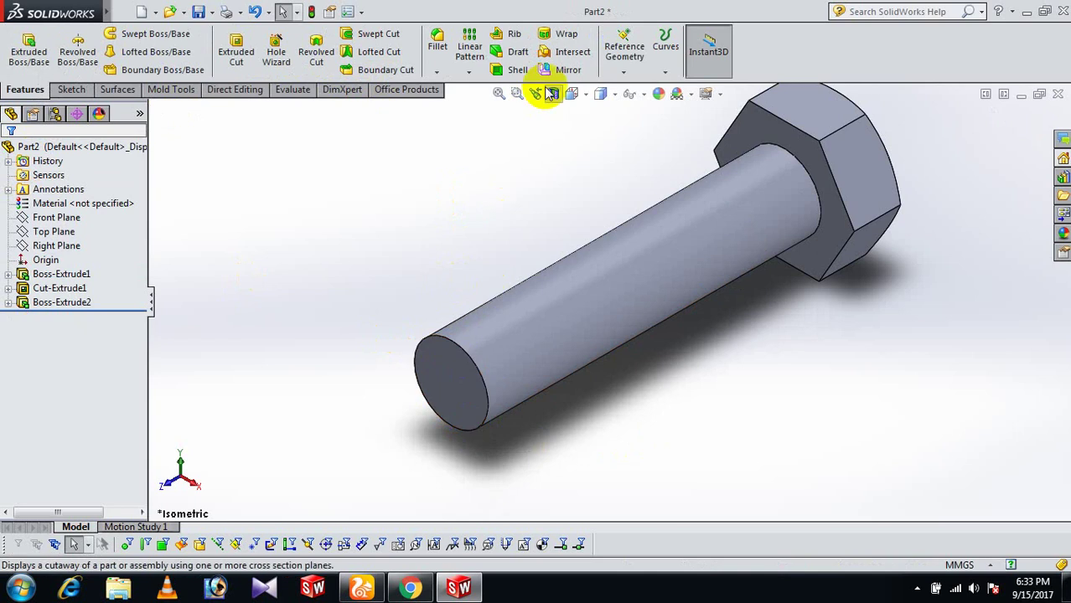
- Chamfer the shank's free end edge at 1 mm by 45°
click(437, 72)
click(453, 103)
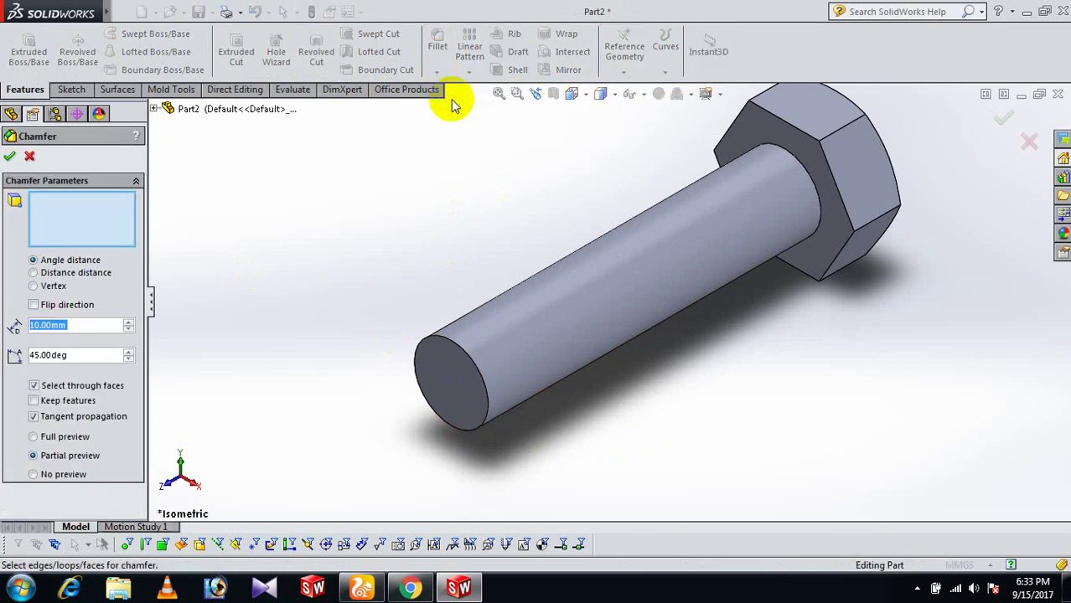
click(446, 344)
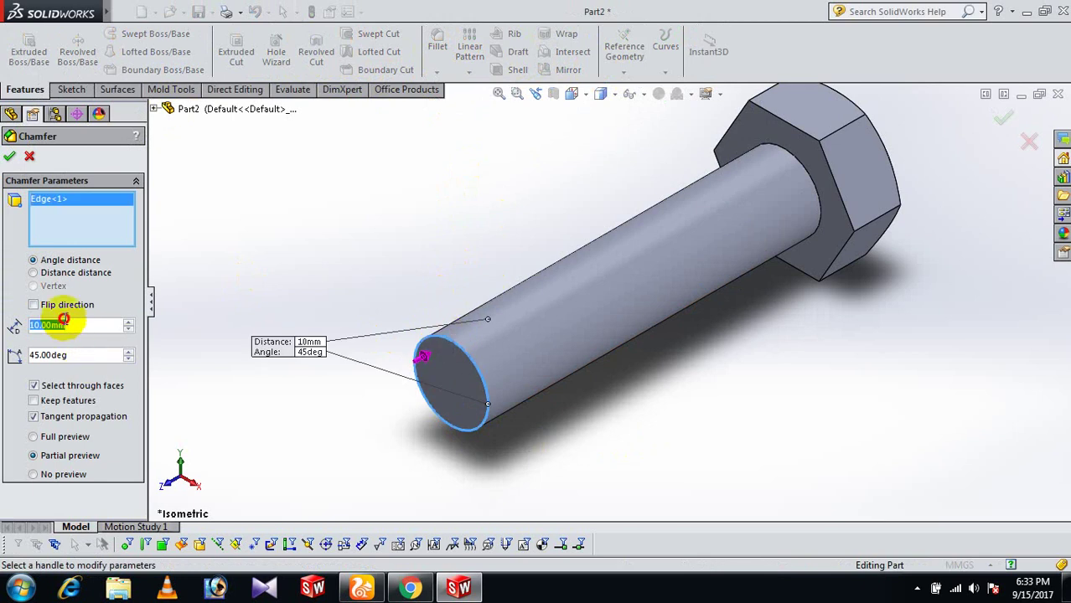
text(4)
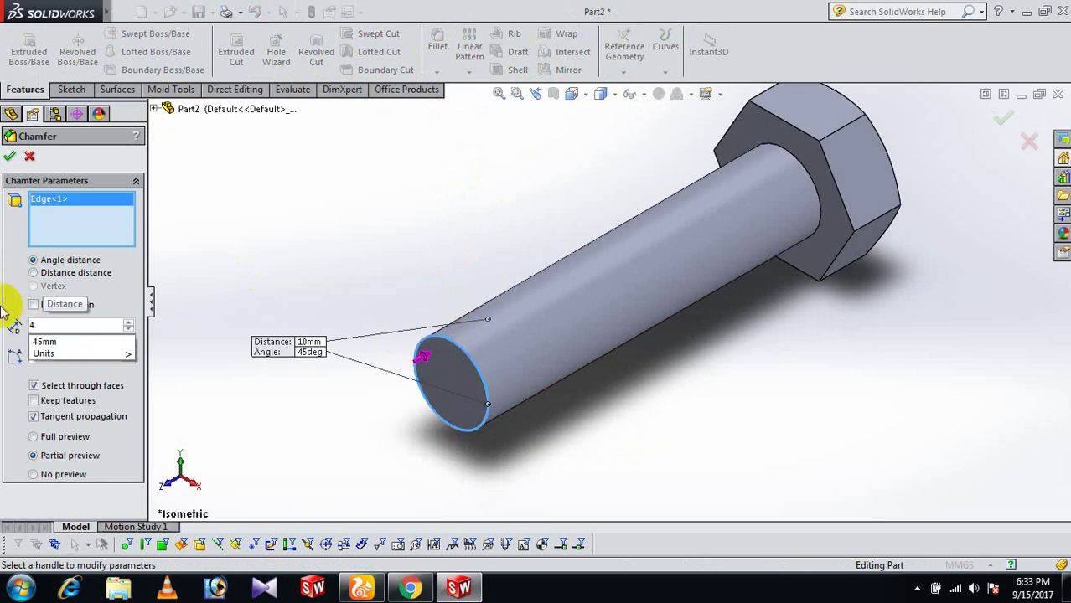
key(BackSpace)
text(1)
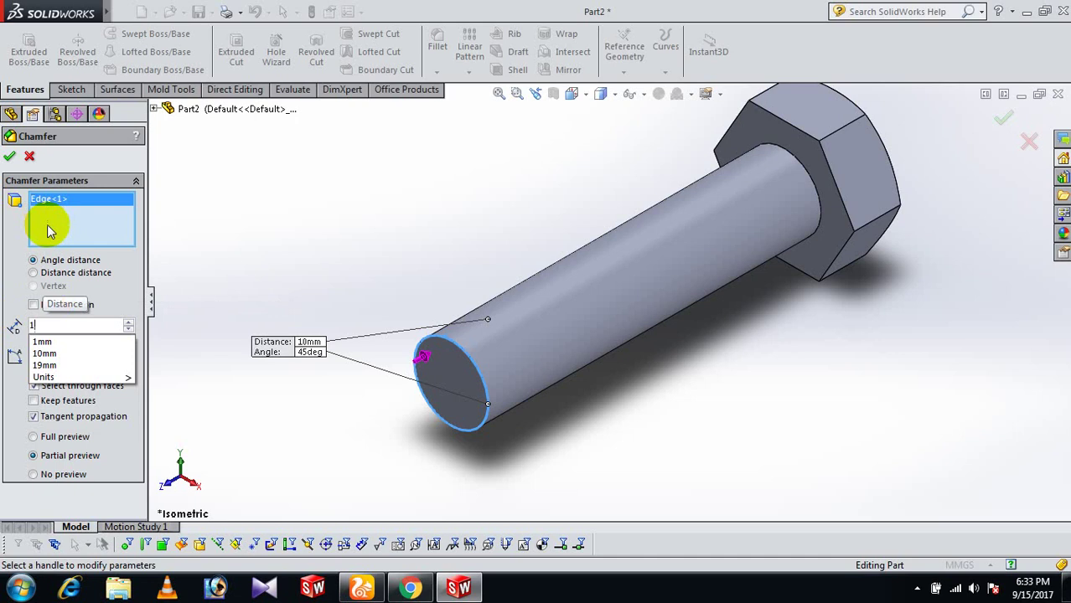
click(10, 158)
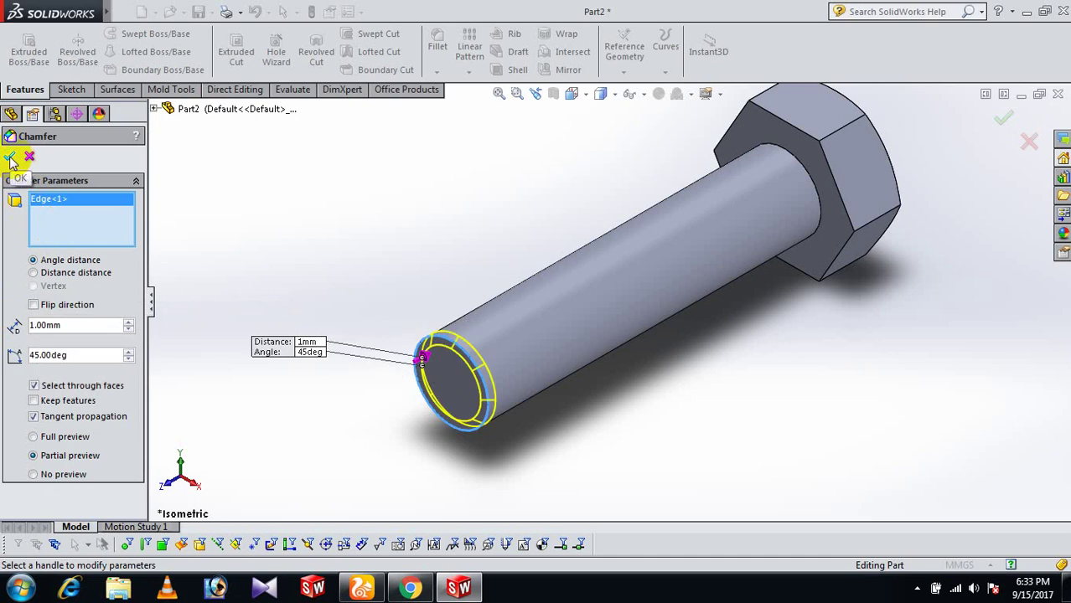
click(10, 159)
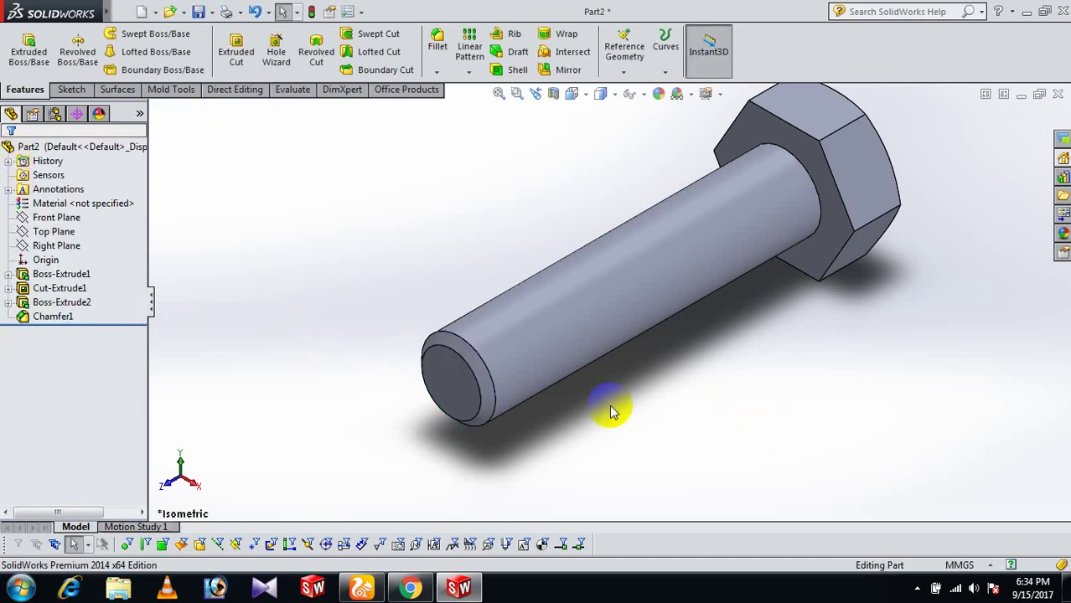
- Sketch on the chamfered end face and convert its circular edge into a 10 mm circle
click(459, 399)
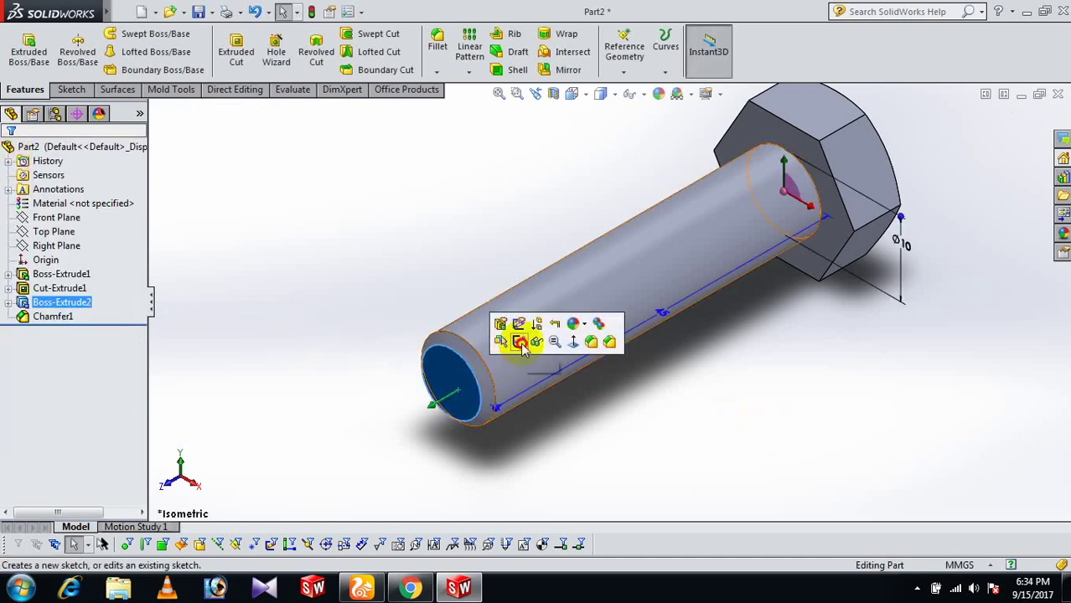
click(520, 342)
key(space)
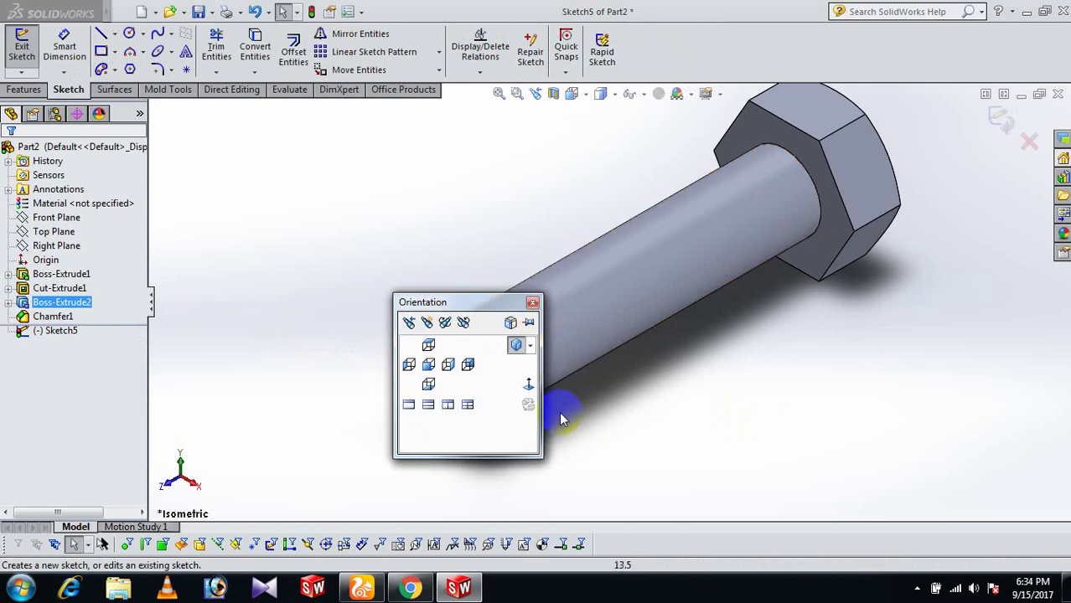
click(527, 384)
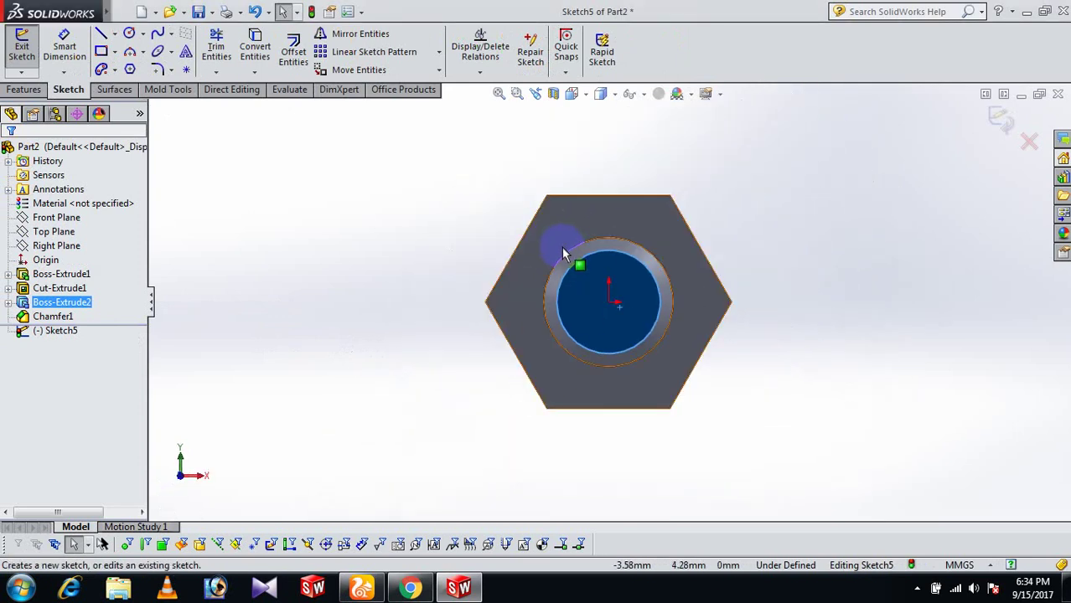
click(564, 251)
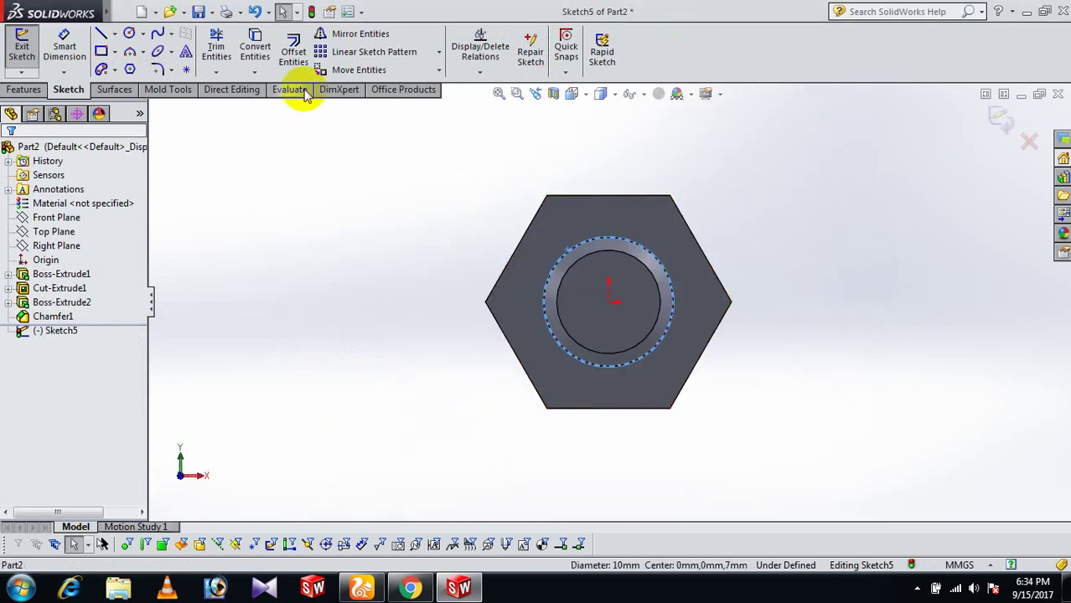
click(255, 46)
middle_drag(426, 196, 510, 316)
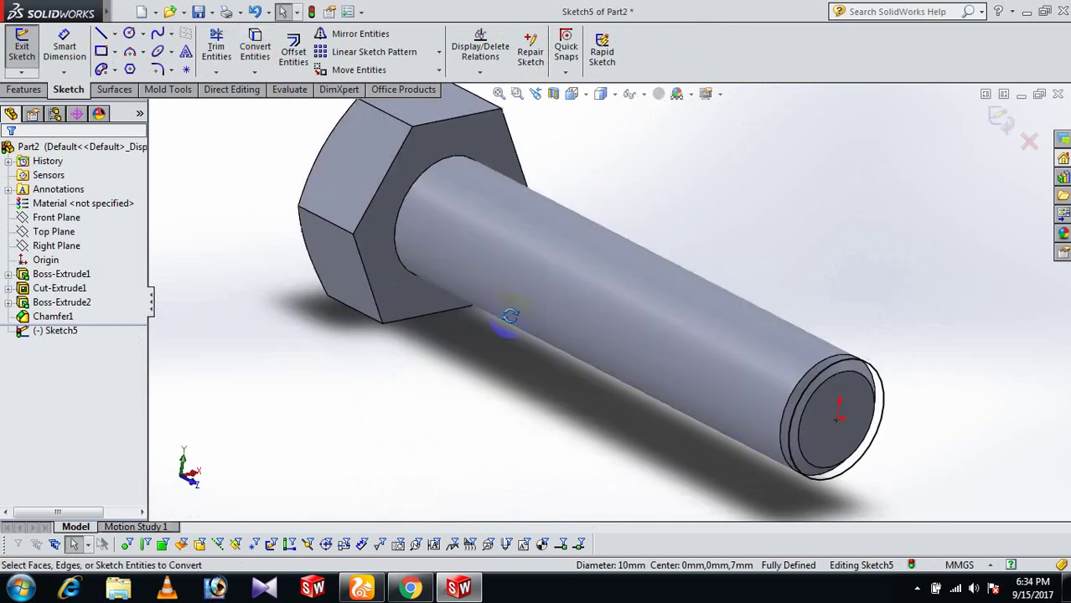
scroll(509, 315, up, 3)
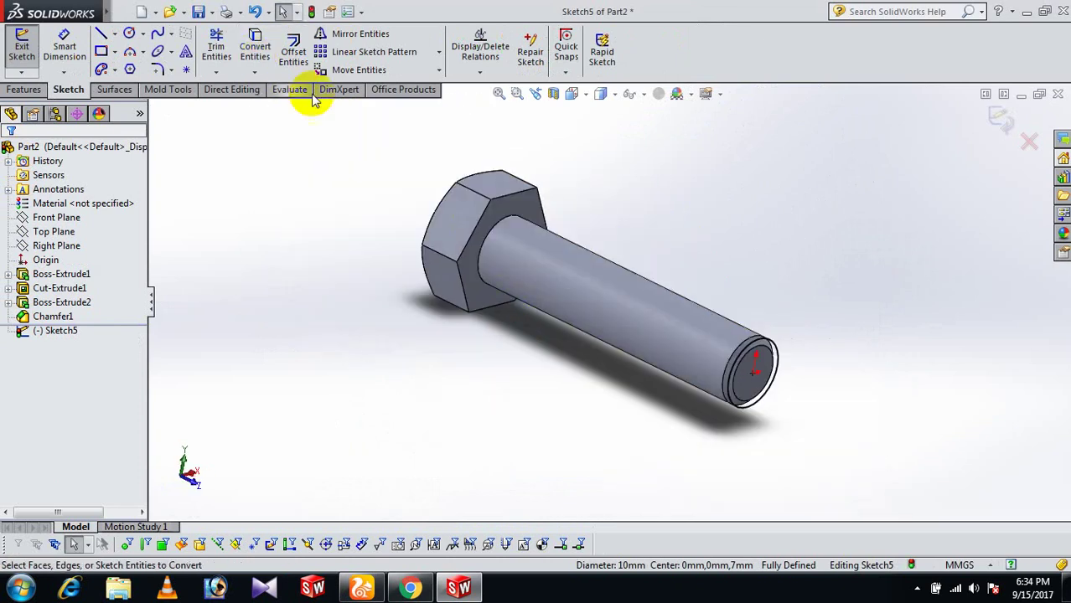
- Start a Helix and Spiral feature from the sketched circle
click(37, 91)
click(628, 74)
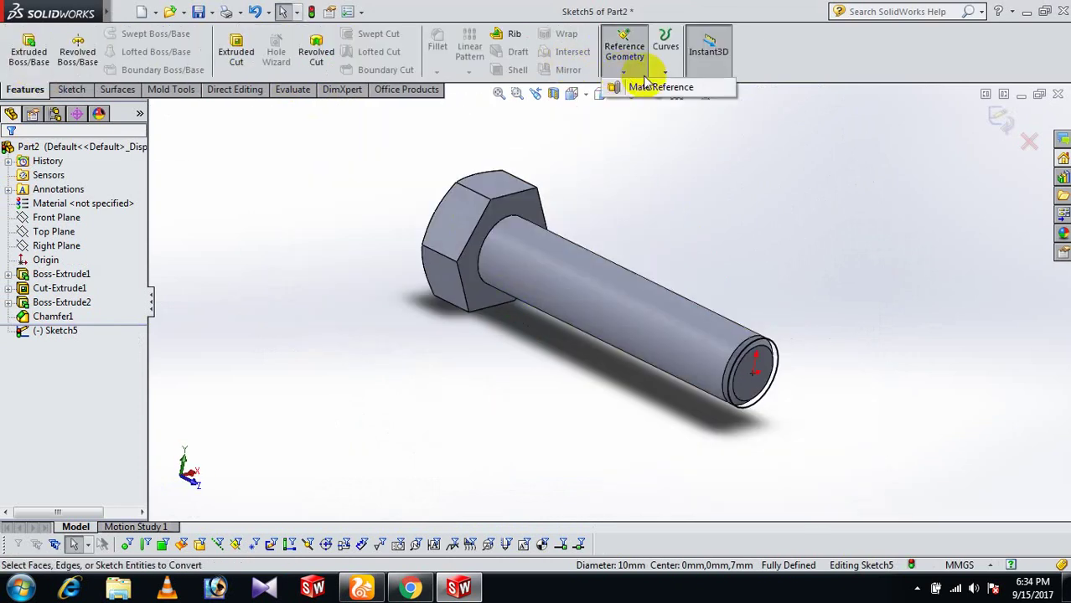
click(666, 72)
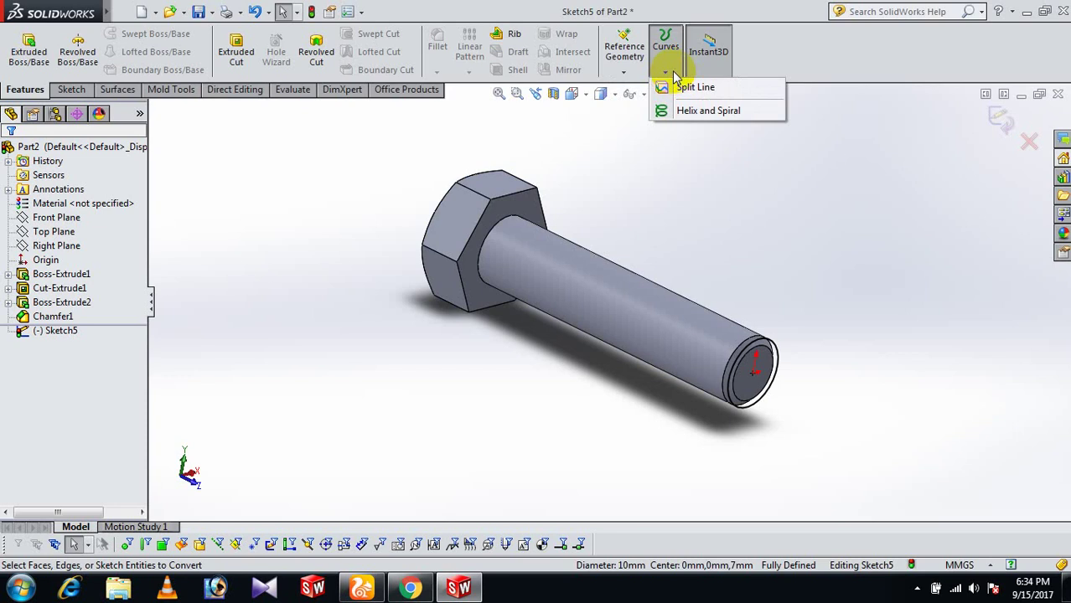
click(706, 112)
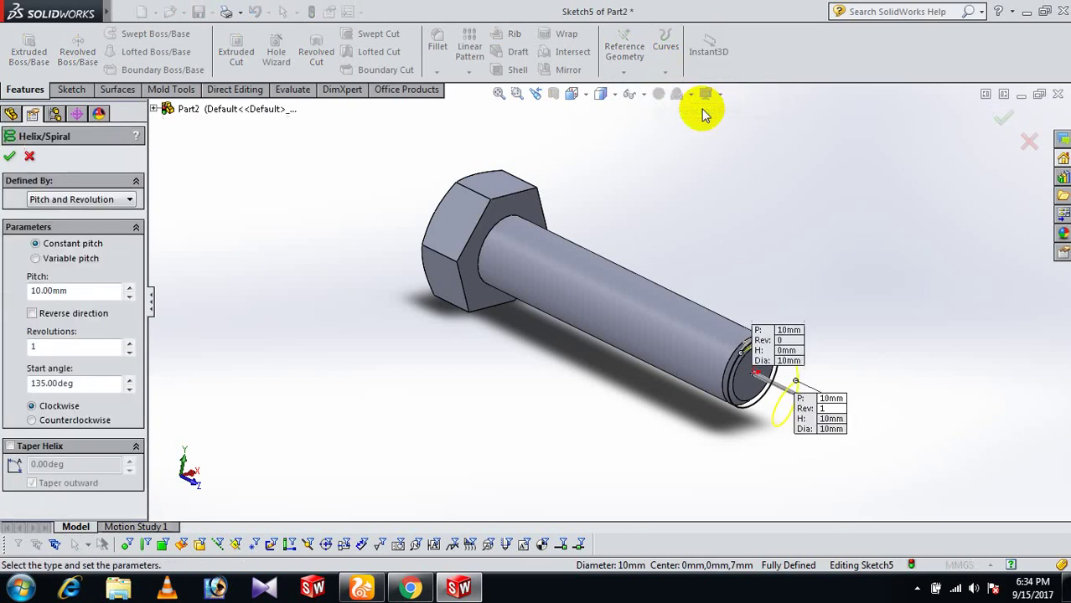
- Switch the helix to variable pitch defined by Height and Pitch, with reversed direction
click(36, 259)
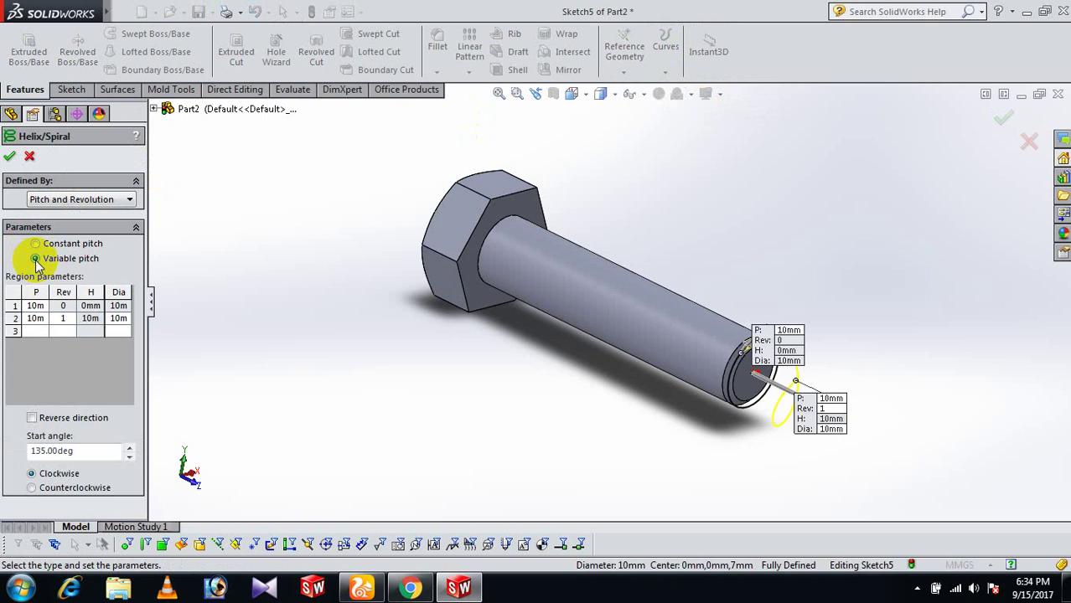
click(132, 201)
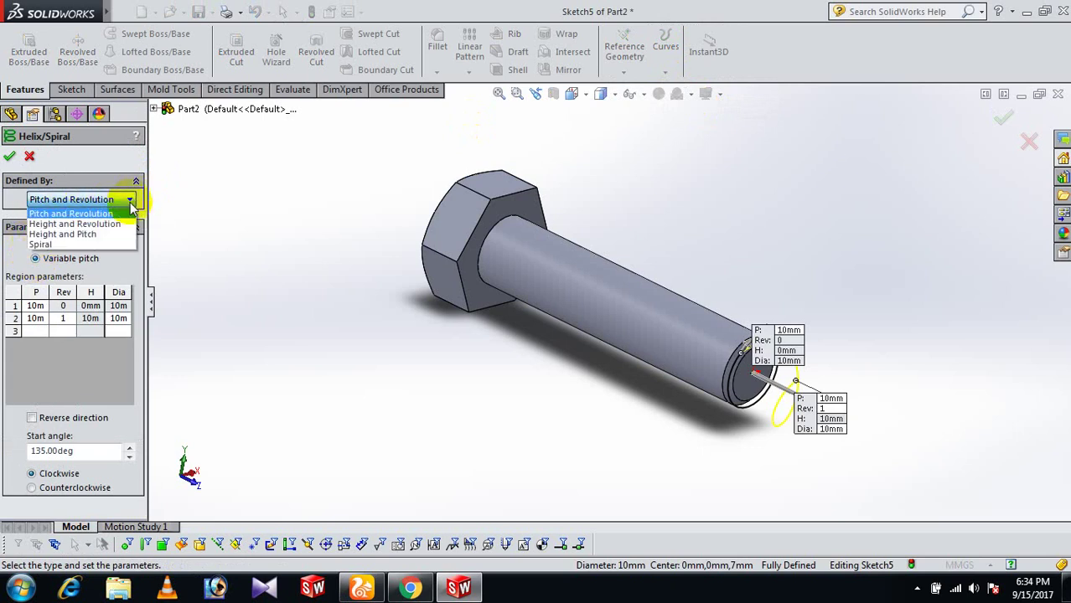
click(87, 235)
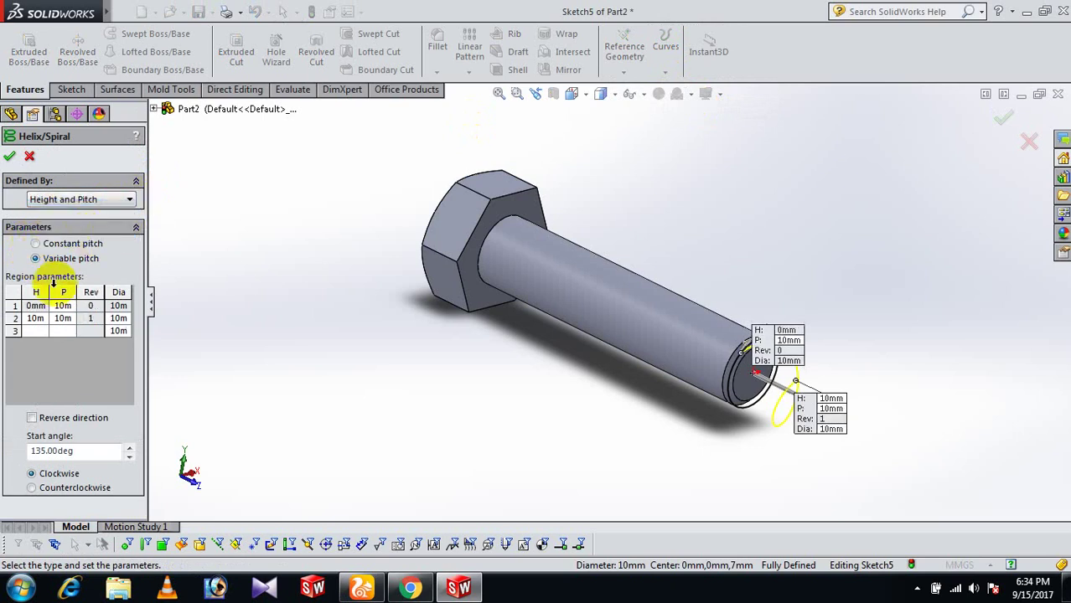
middle_drag(402, 369, 477, 388)
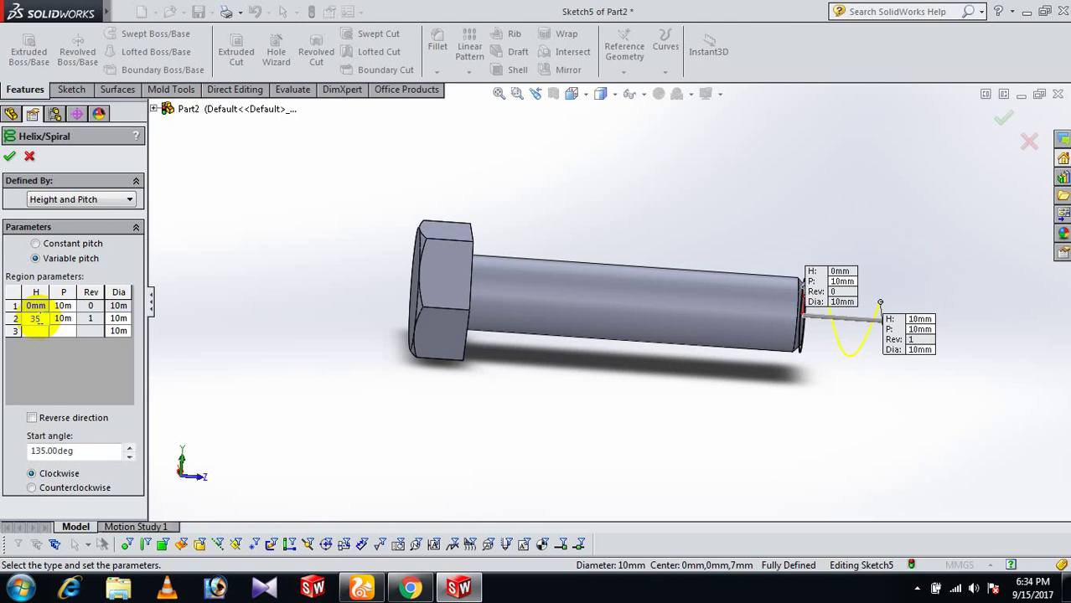
click(27, 417)
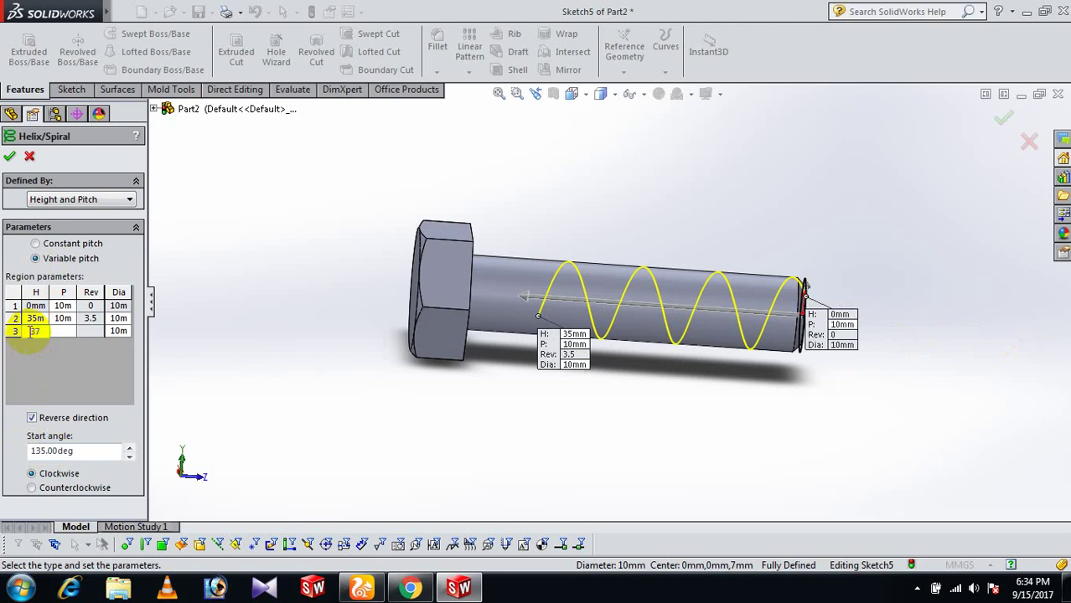
- Set the pitch of the 0, 35 and 37 mm helix regions to 2 mm each
click(65, 331)
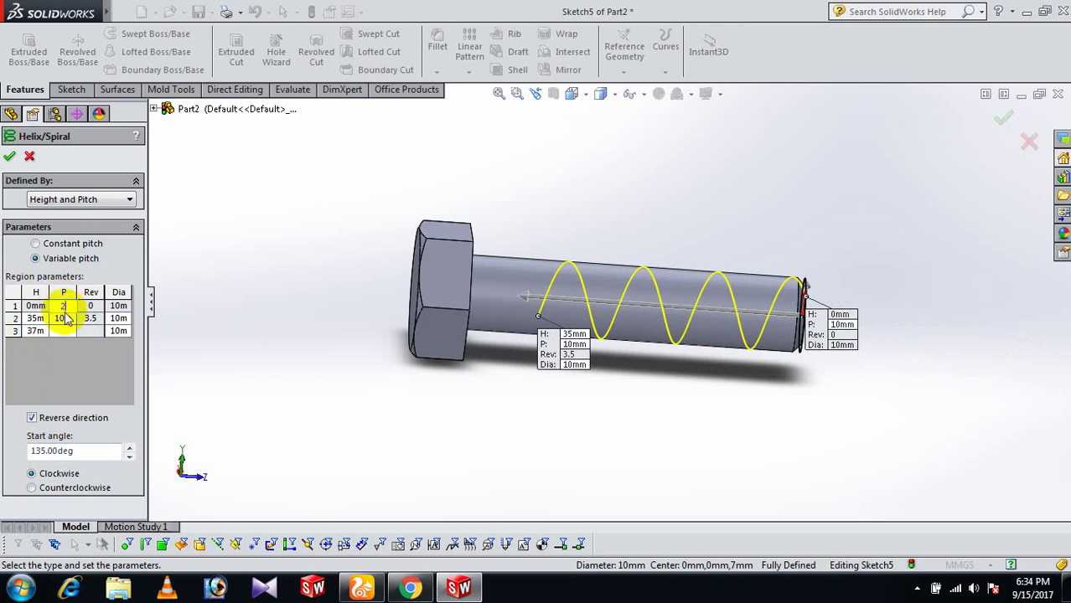
click(66, 317)
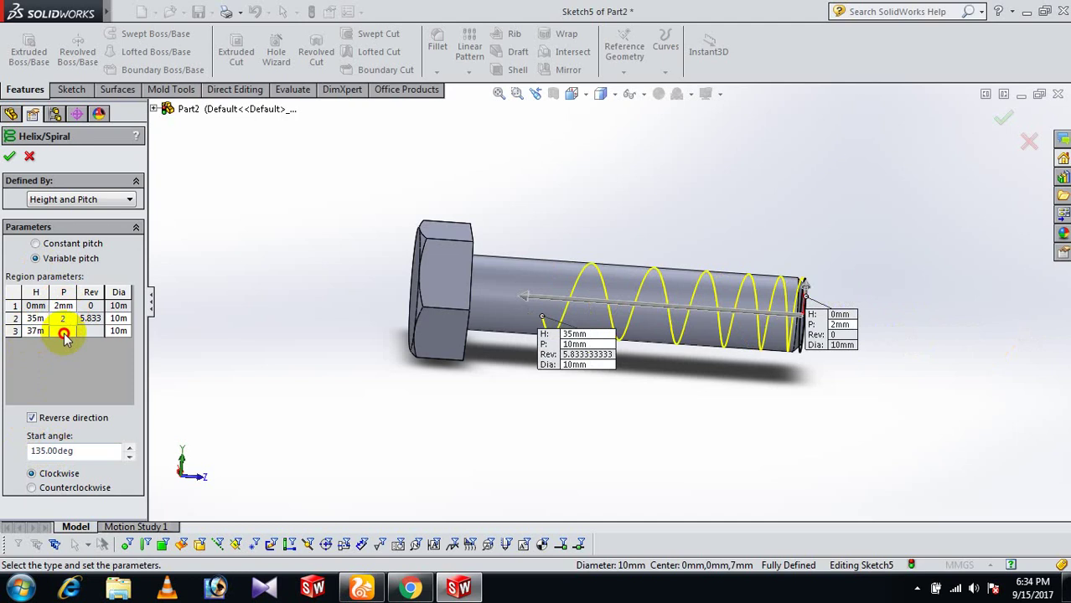
click(64, 332)
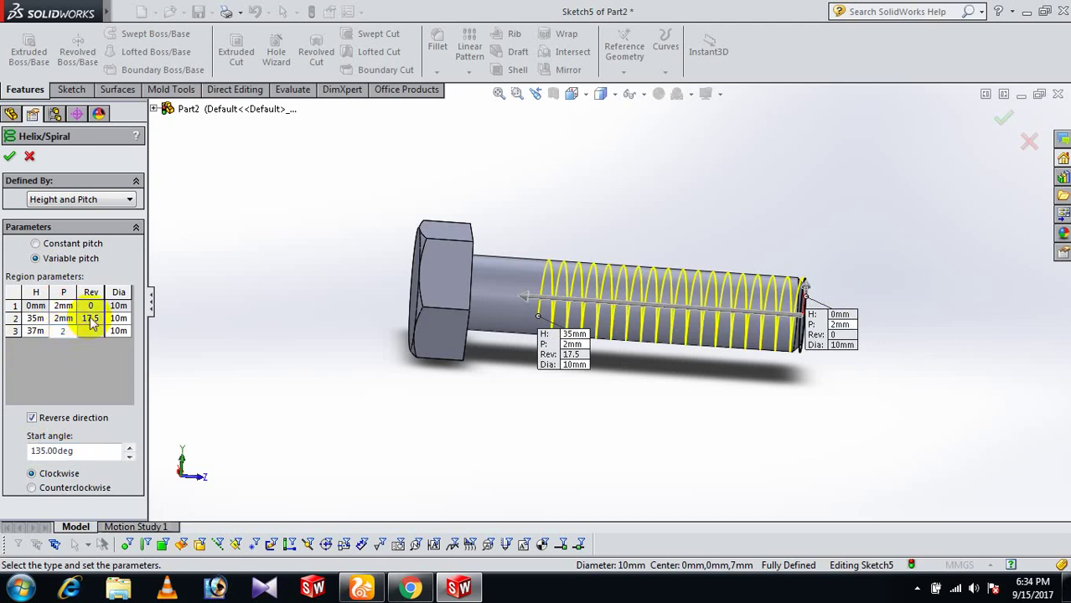
text(2)
click(92, 324)
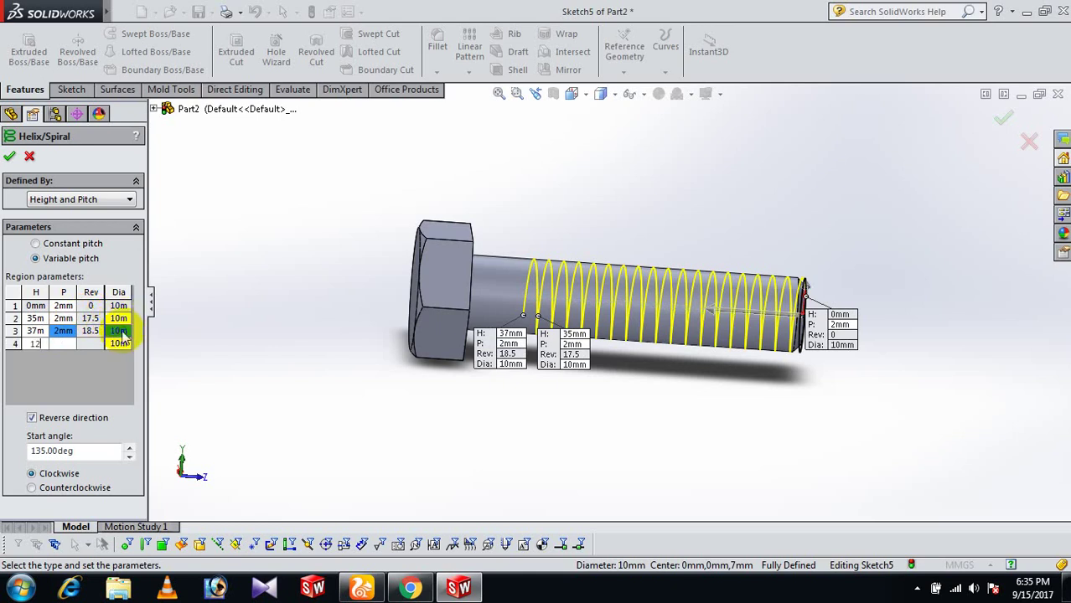
- Set the third helix region's diameter to 12mm and the start angle to 0°, creating Helix/Spiral1
click(119, 331)
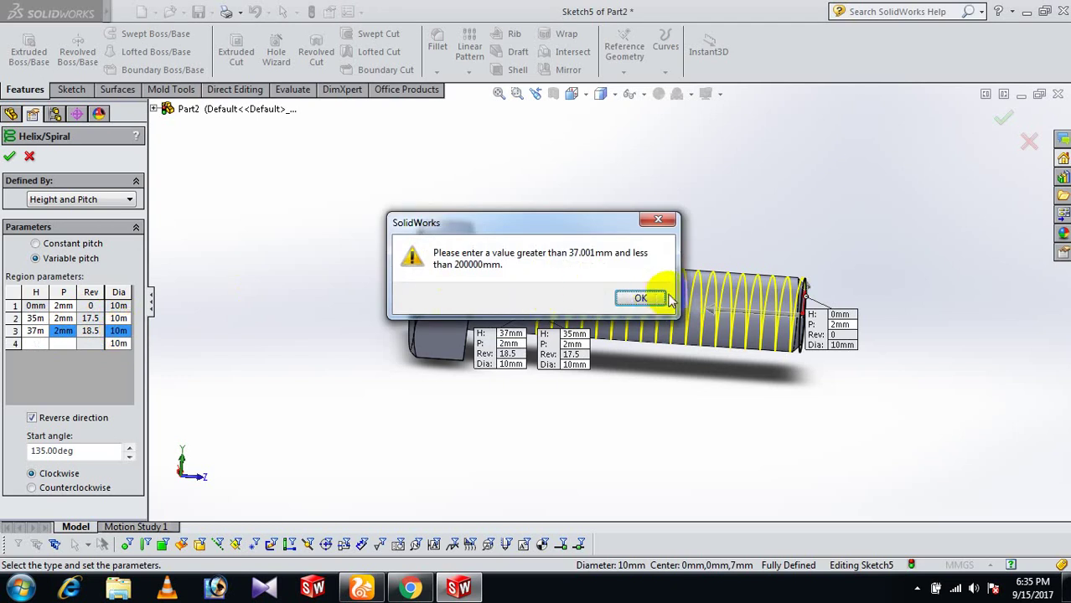
click(652, 304)
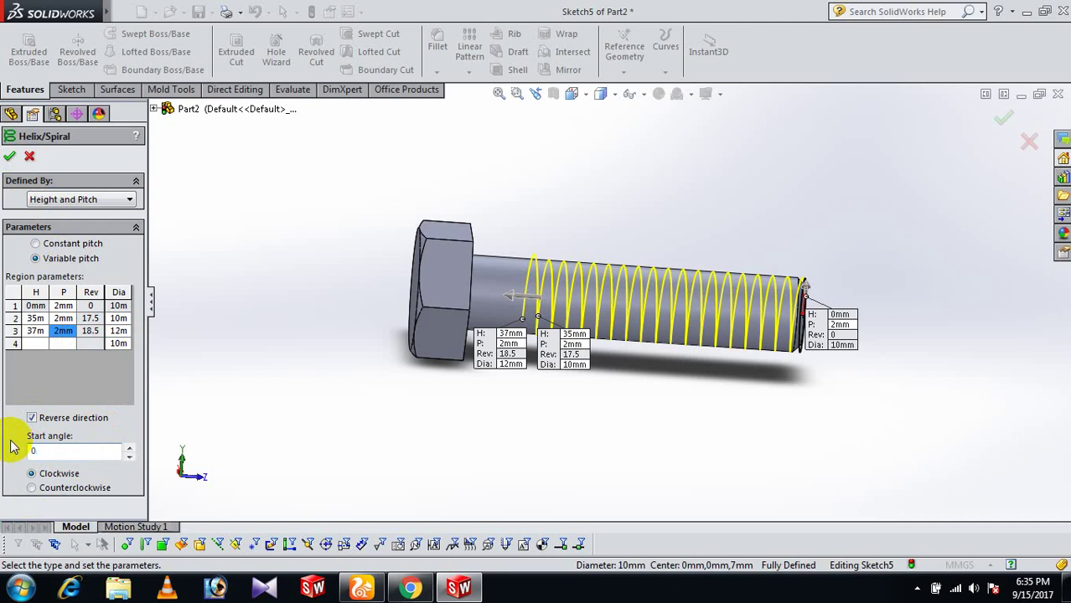
click(105, 452)
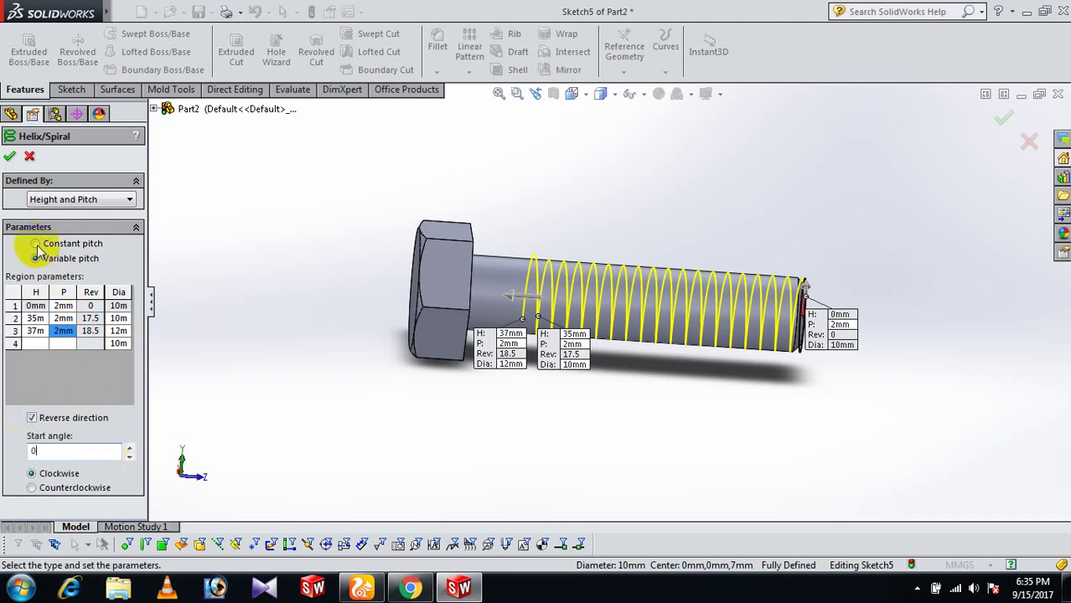
click(10, 159)
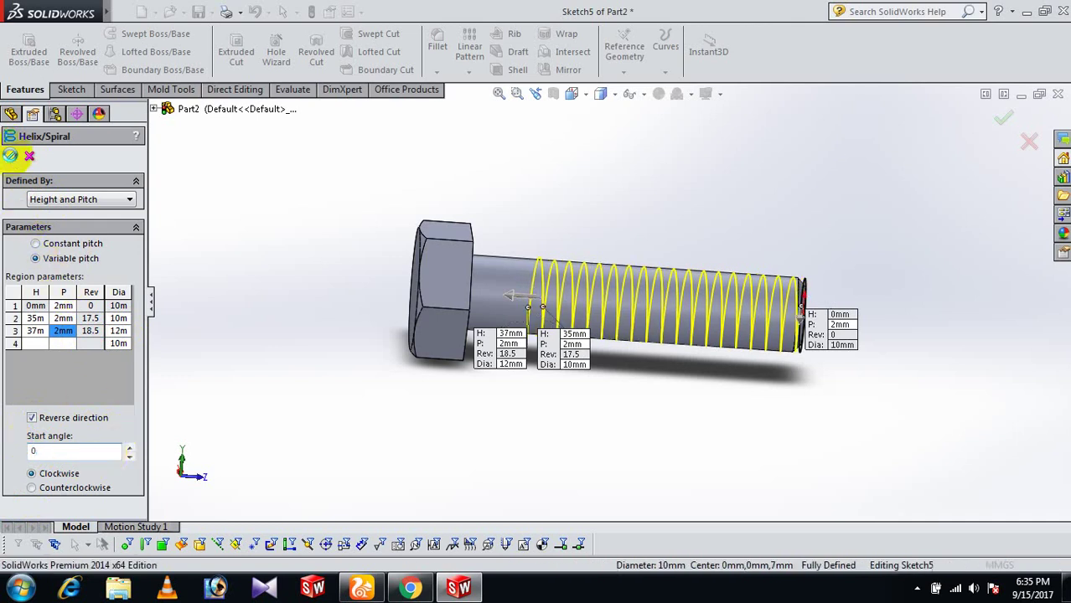
click(980, 329)
middle_drag(984, 330, 855, 395)
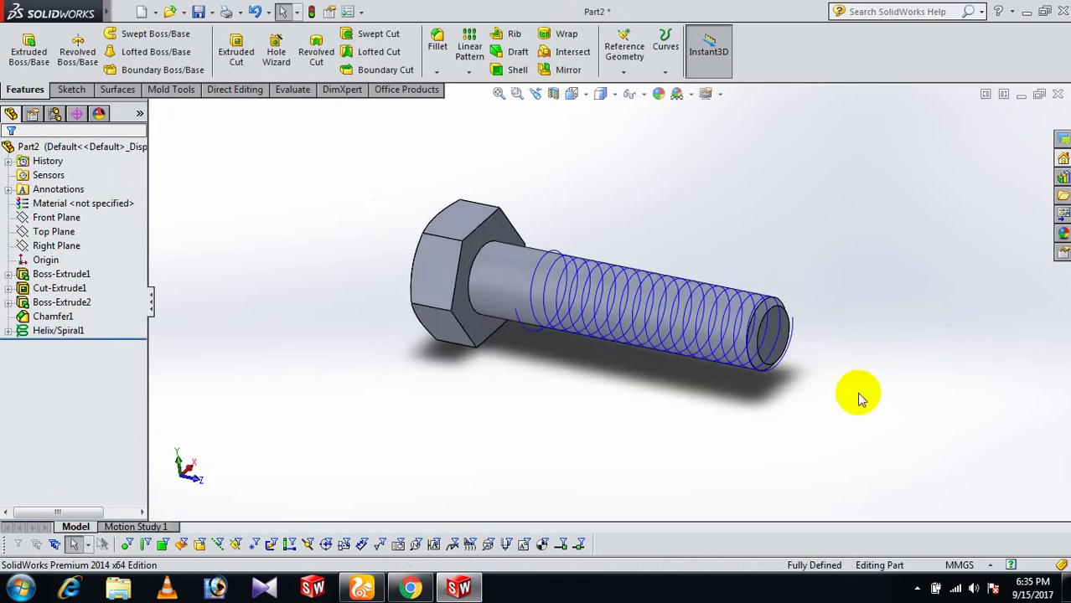
- Create Plane1 through the helix end point, perpendicular to the helix edge
click(625, 74)
click(637, 87)
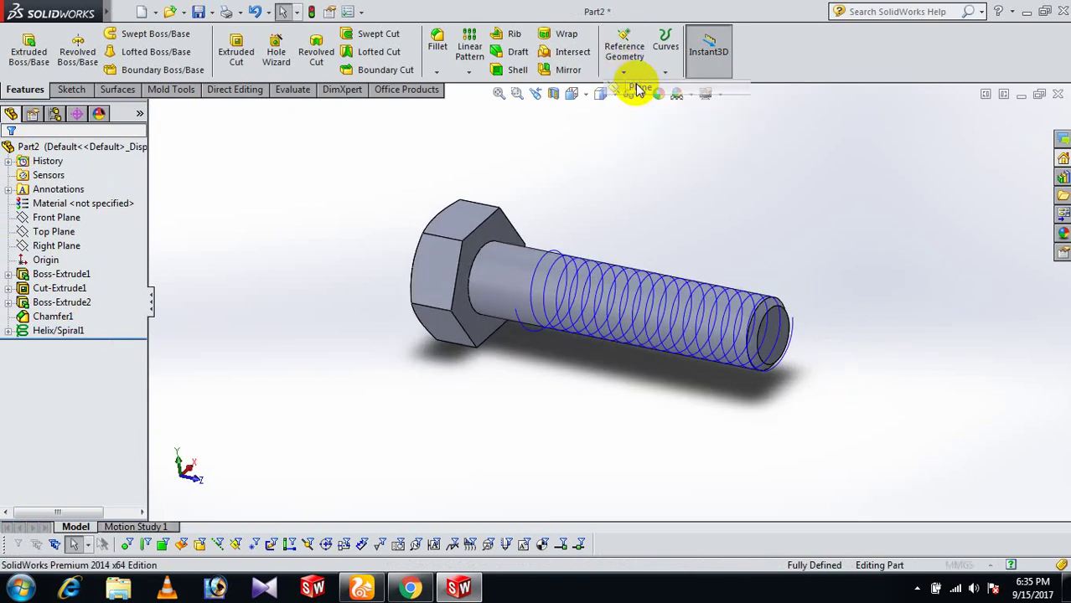
scroll(783, 285, down, 3)
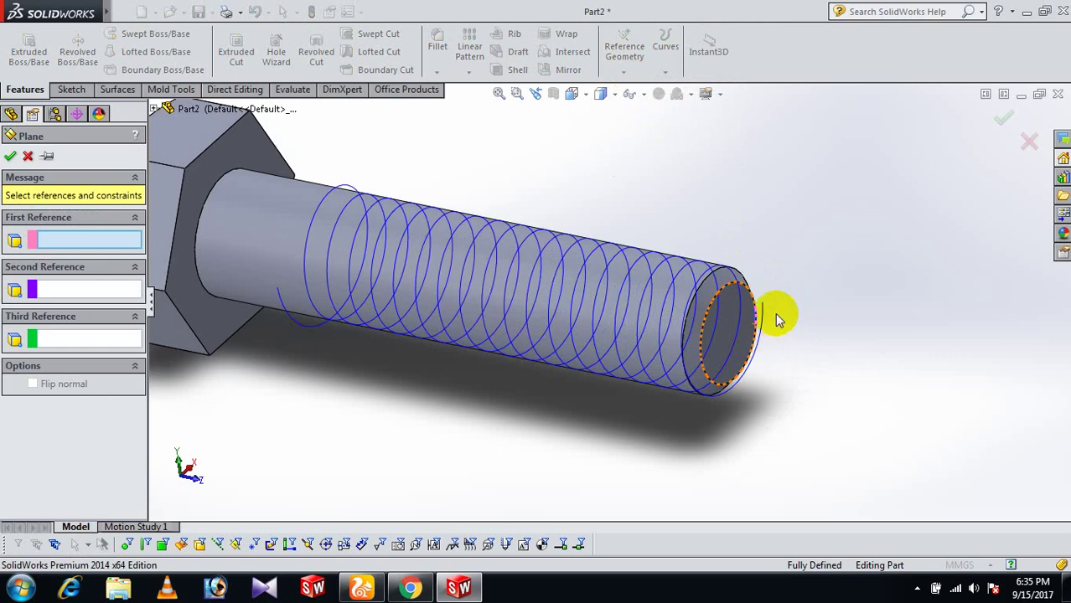
click(762, 304)
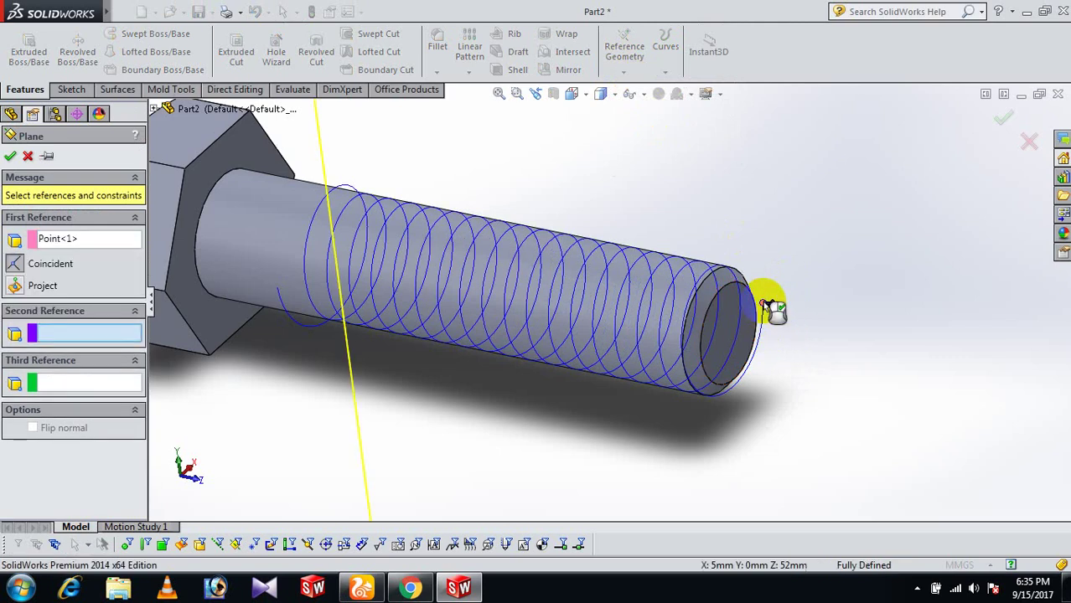
click(692, 282)
scroll(799, 304, up, 2)
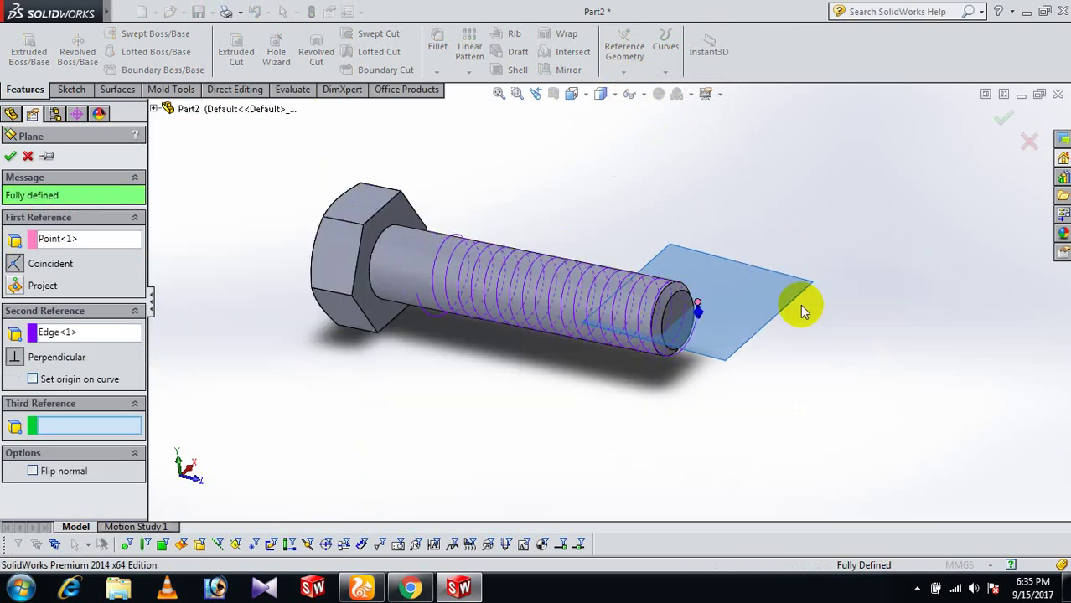
click(11, 159)
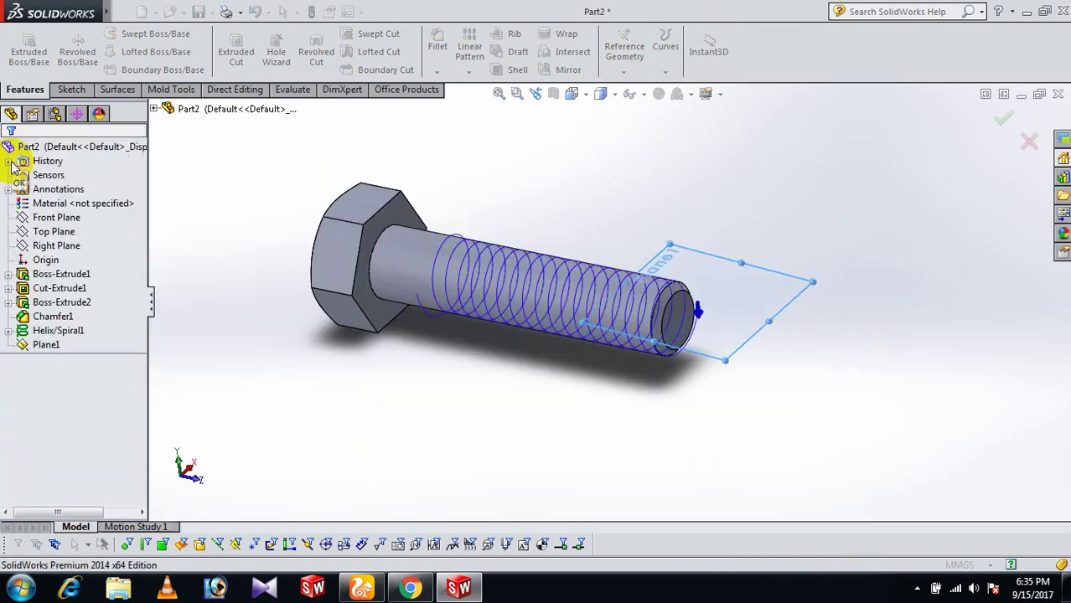
- Start a sketch on Plane1, view it face-on, and draw a small circle below the bolt end
click(754, 308)
click(815, 254)
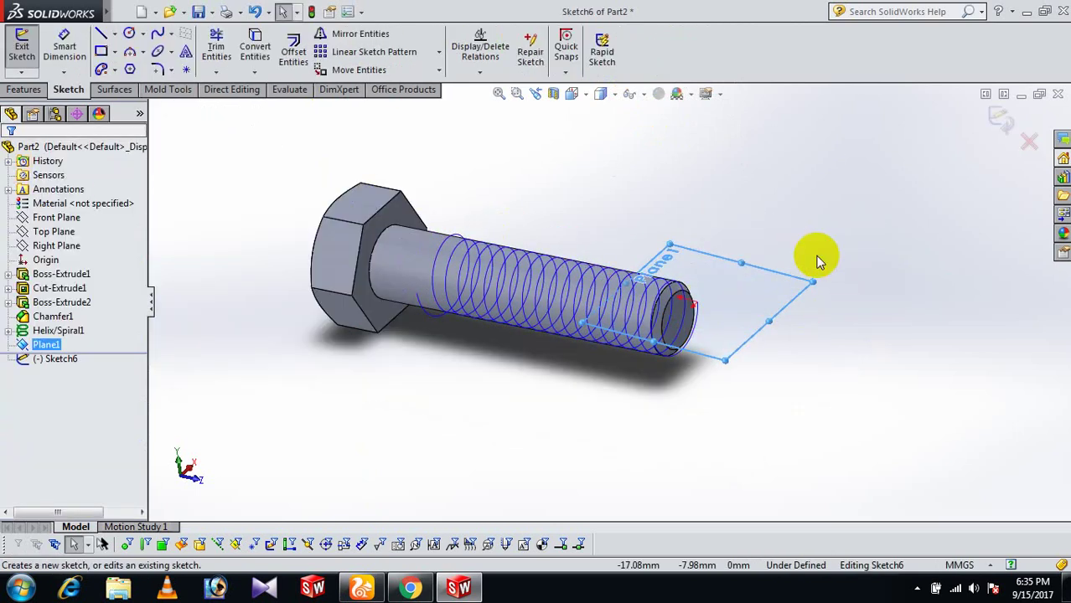
key(space)
click(952, 346)
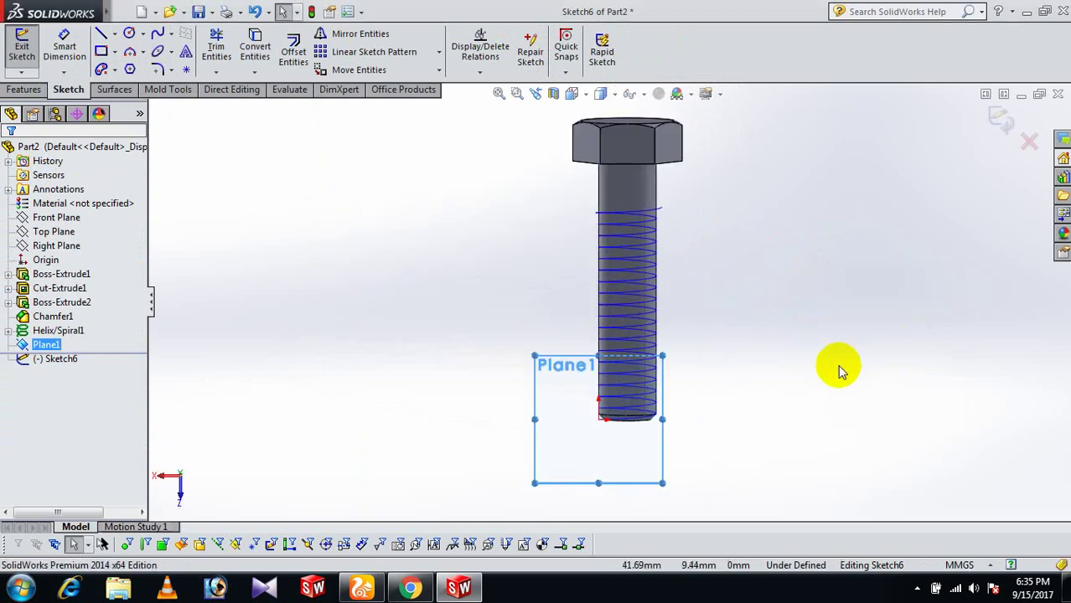
key(c)
scroll(719, 394, down, 3)
click(522, 465)
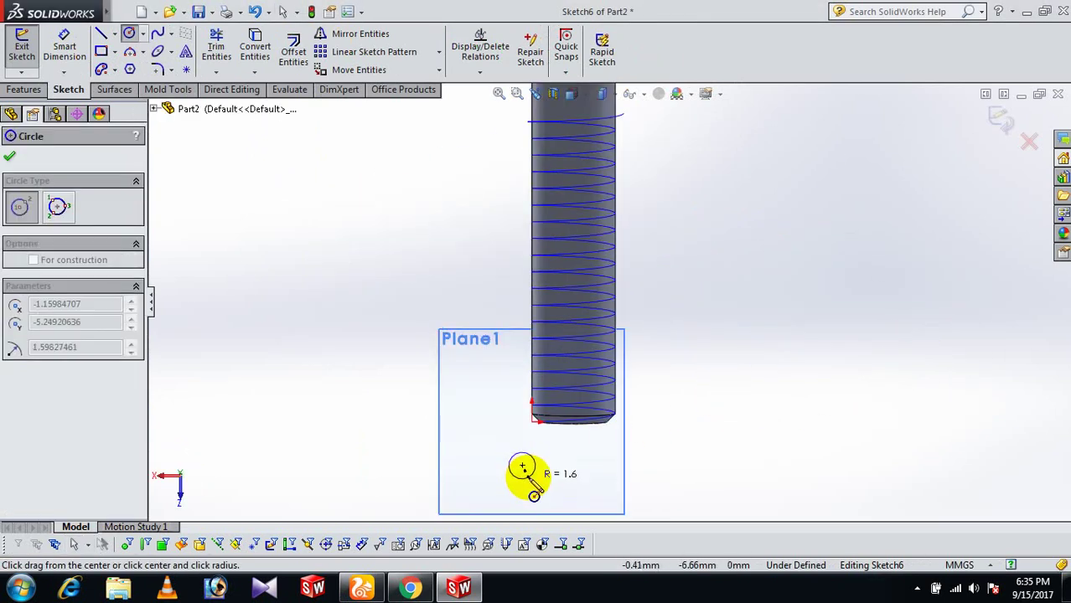
click(528, 477)
right_click(528, 480)
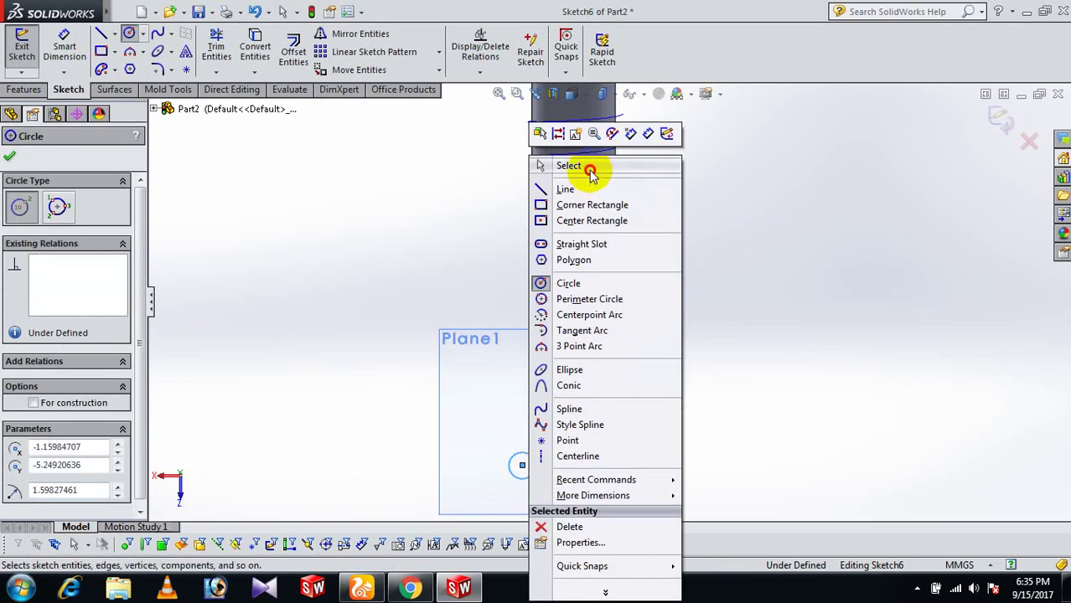
click(589, 170)
- Dimension the circle's diameter to 1mm
right_drag(823, 490, 805, 402)
click(522, 478)
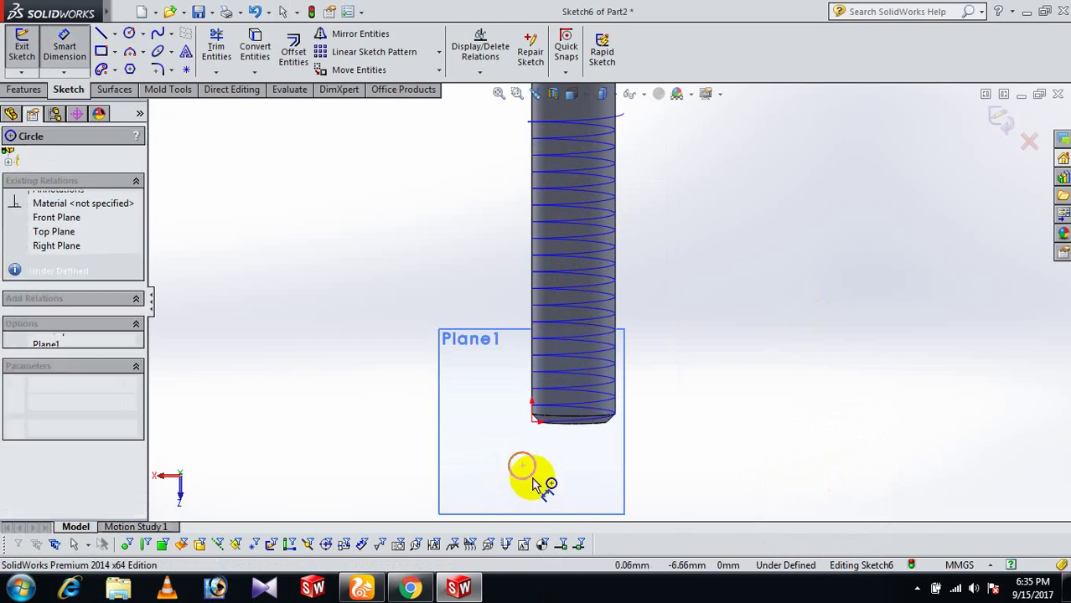
click(702, 477)
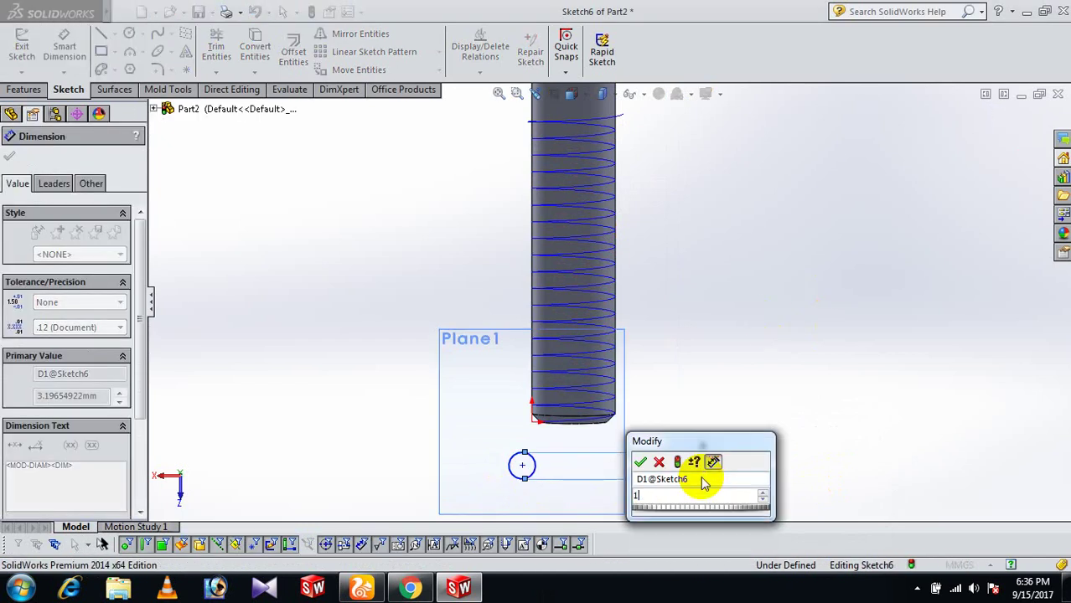
text(1)
key(Return)
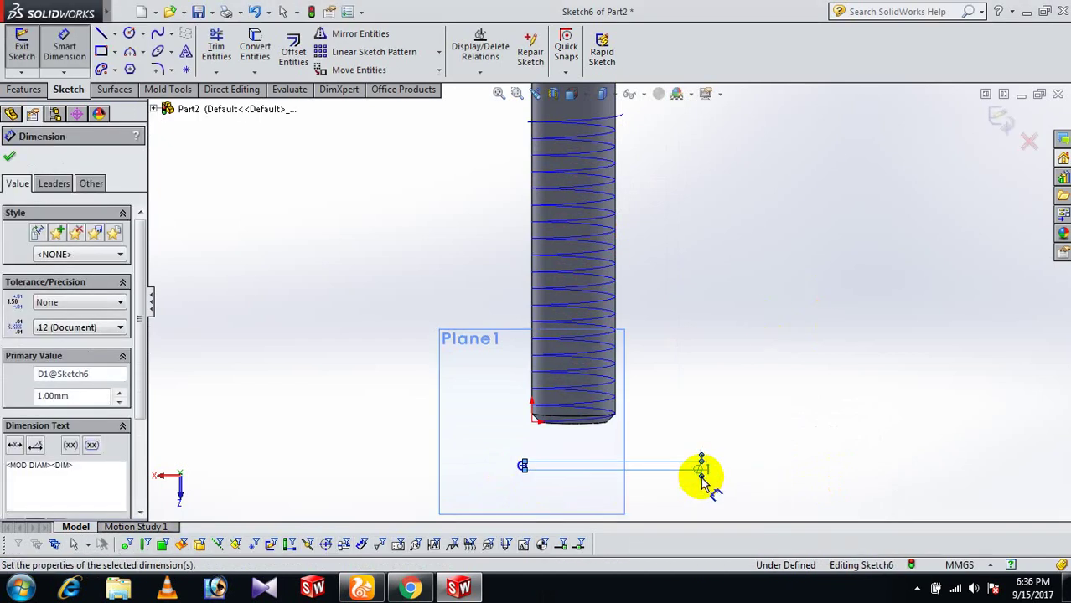
click(7, 159)
scroll(520, 431, down, 3)
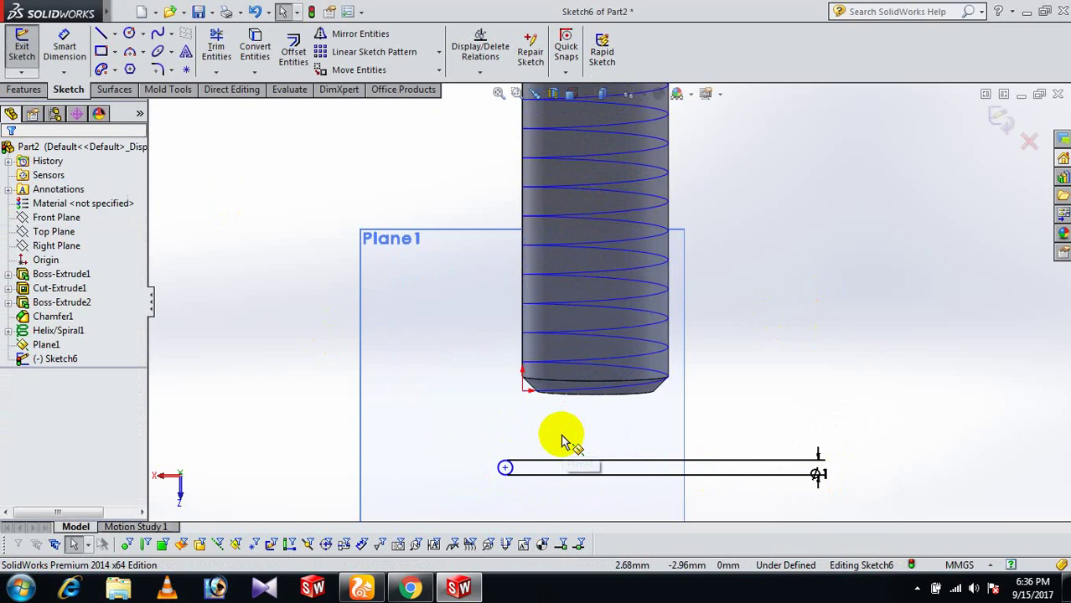
- Add a pierce relation between the circle's centre and the helix
click(505, 469)
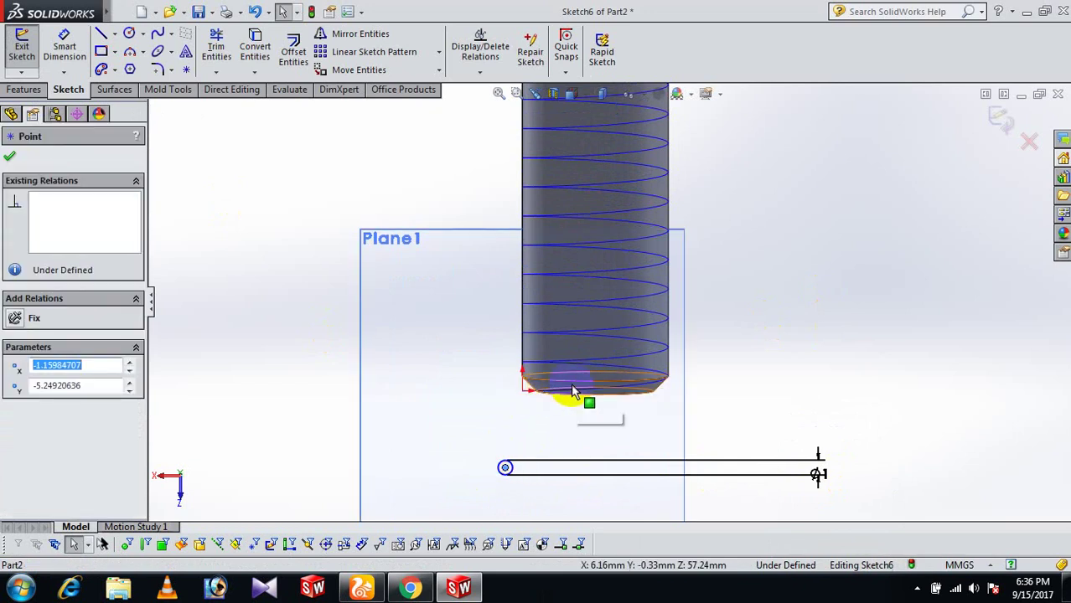
click(572, 392)
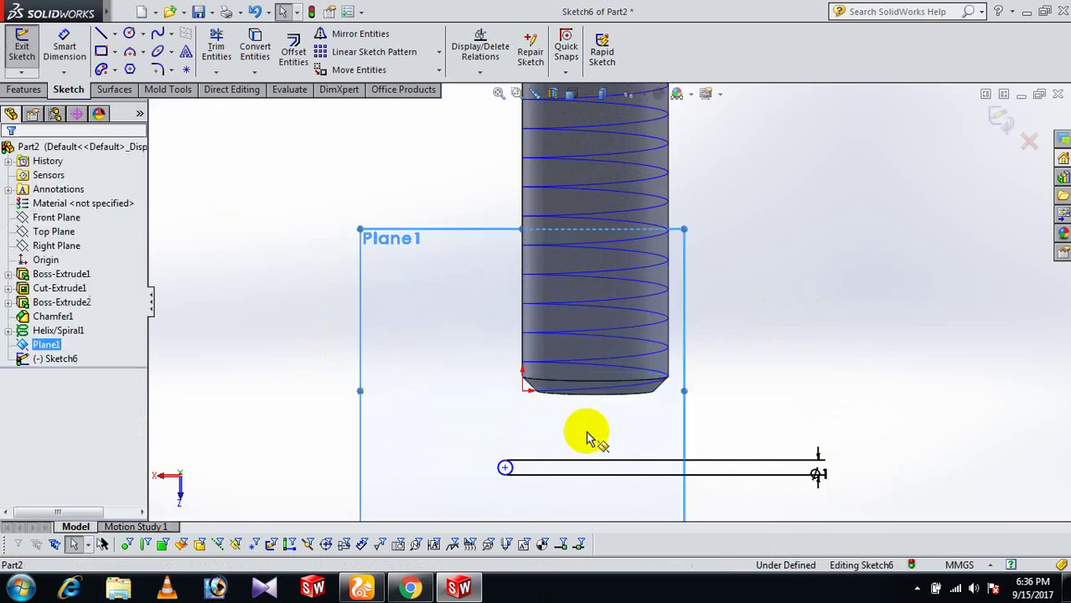
click(505, 468)
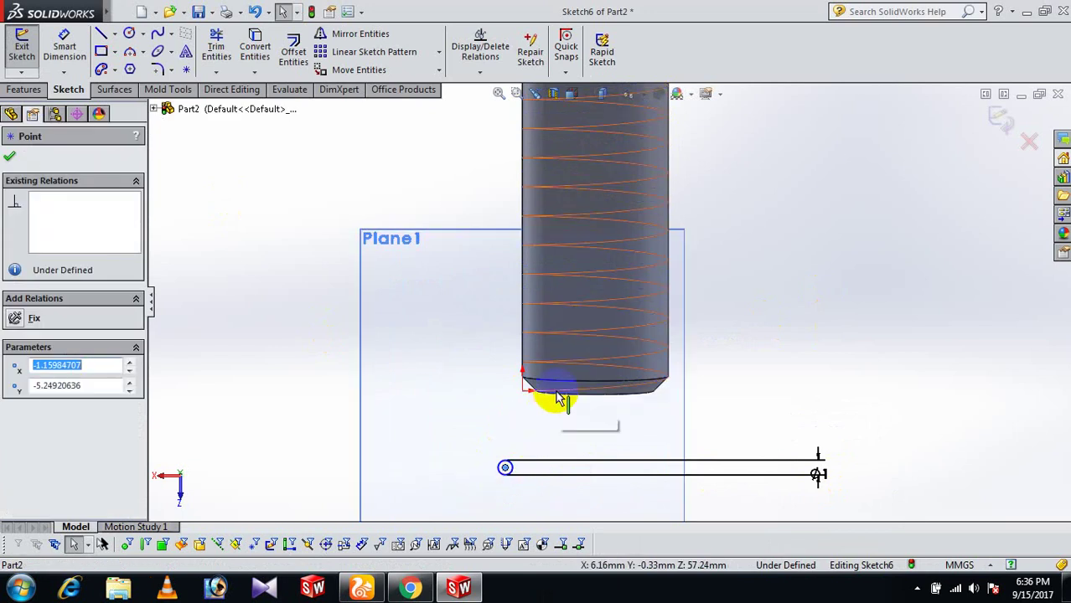
ctrl+click(561, 400)
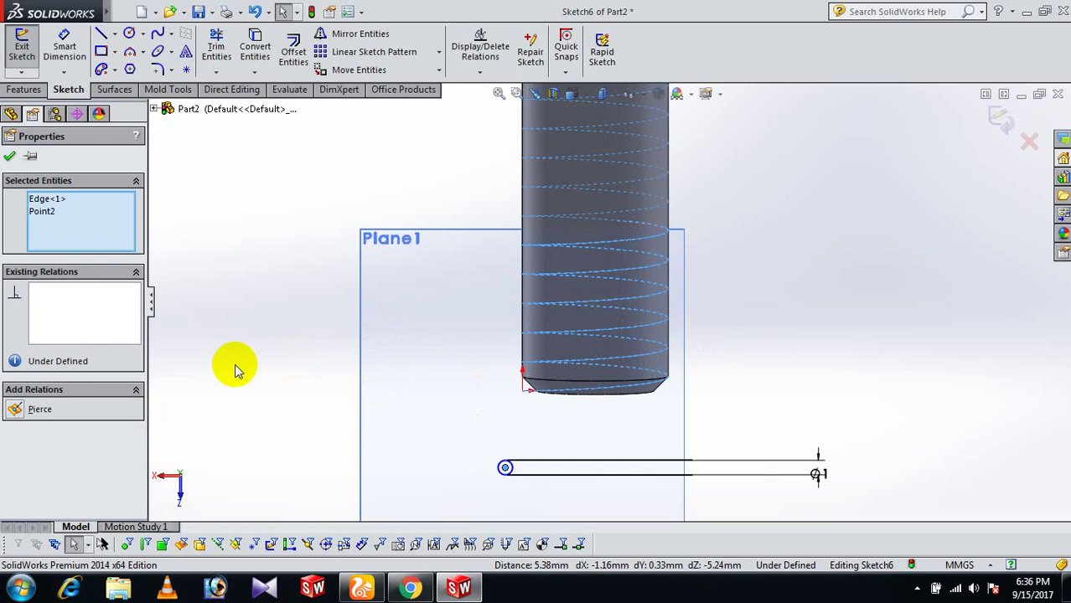
click(13, 410)
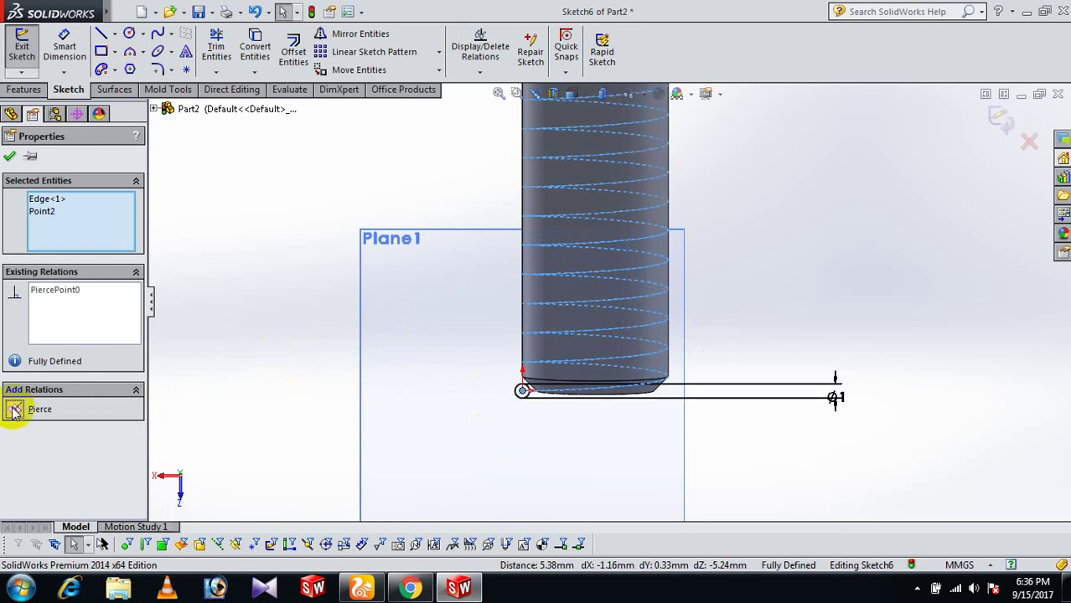
click(7, 158)
- Zoom out and orbit to show the whole bolt, then bring up the Features commands
scroll(769, 463, down, 3)
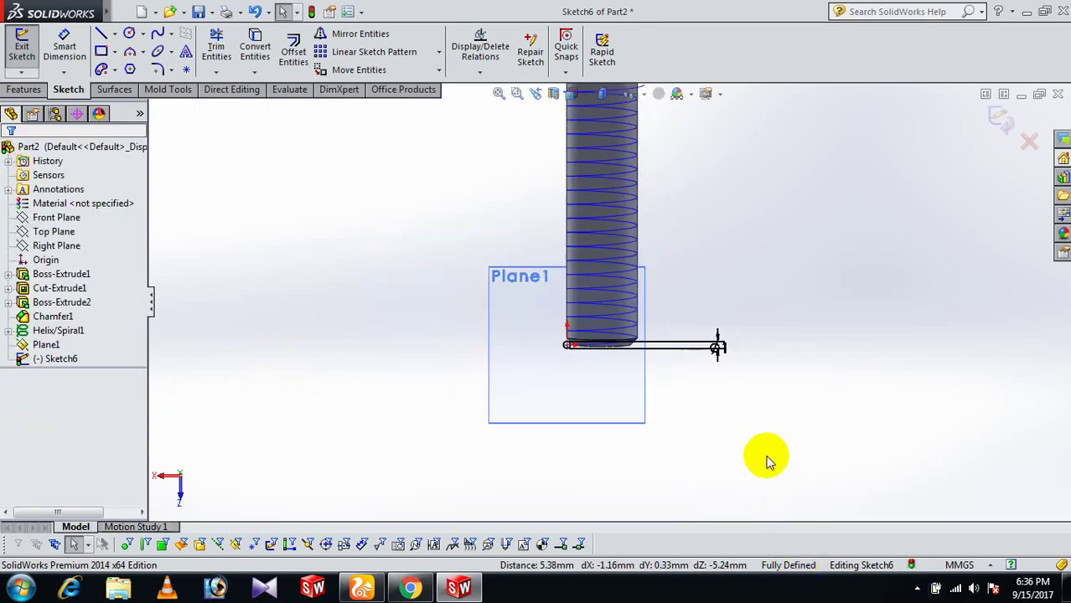
middle_drag(768, 464, 834, 351)
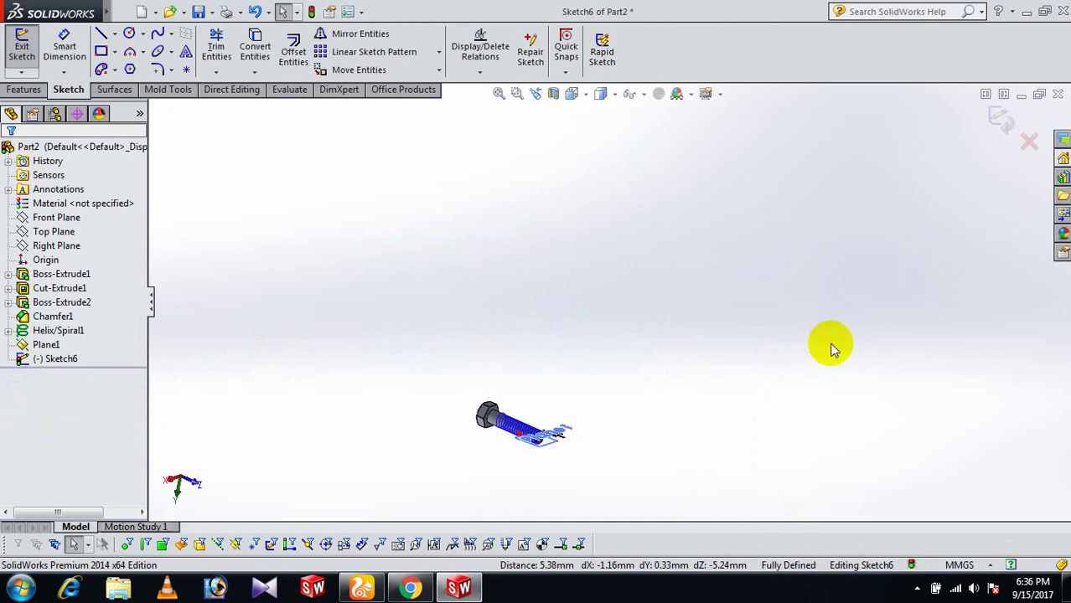
middle_drag(598, 390, 568, 400)
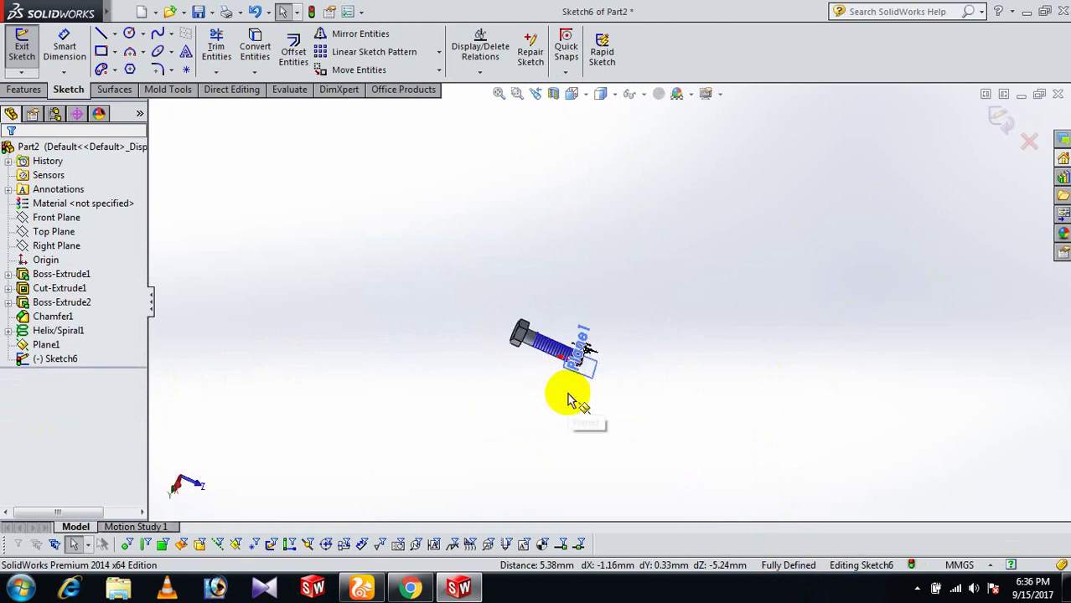
scroll(544, 229, down, 2)
scroll(563, 292, down, 4)
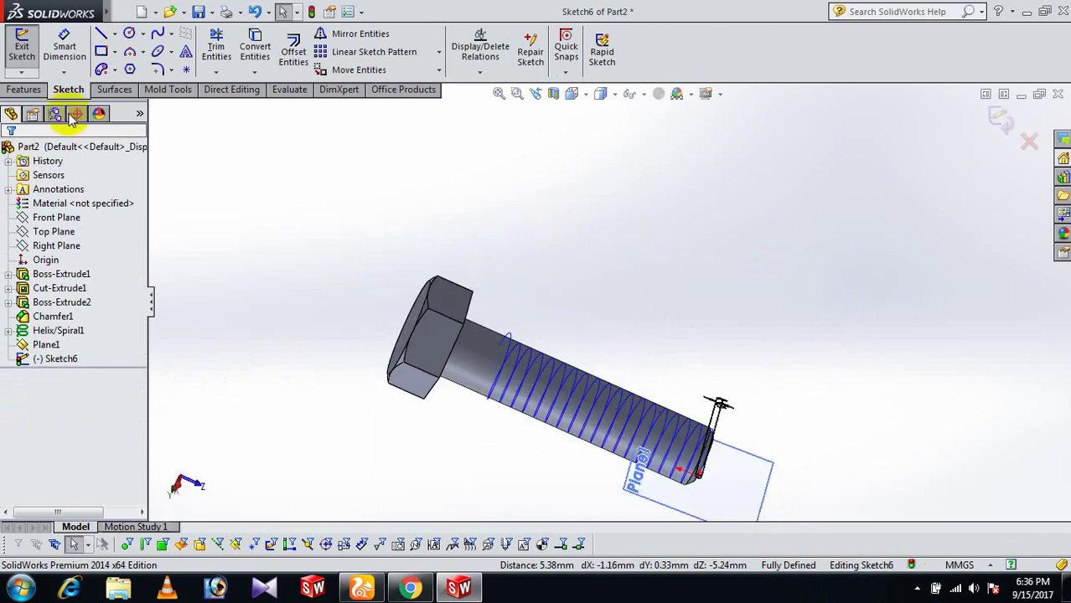
click(18, 89)
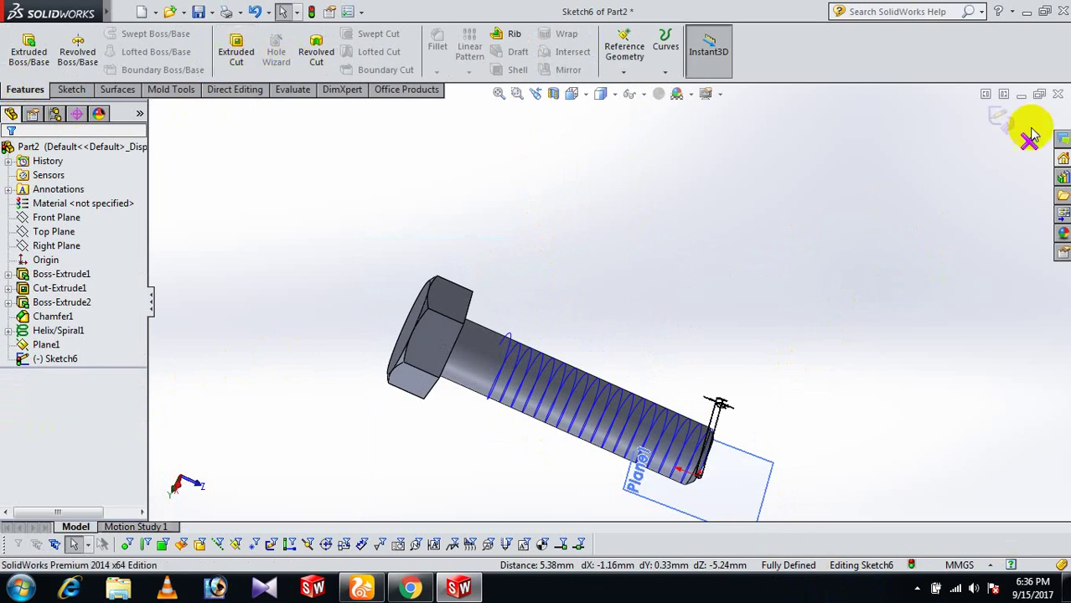
- Exit the sketch and sweep-cut the Sketch6 circle along Helix/Spiral1 to form the thread
click(1001, 119)
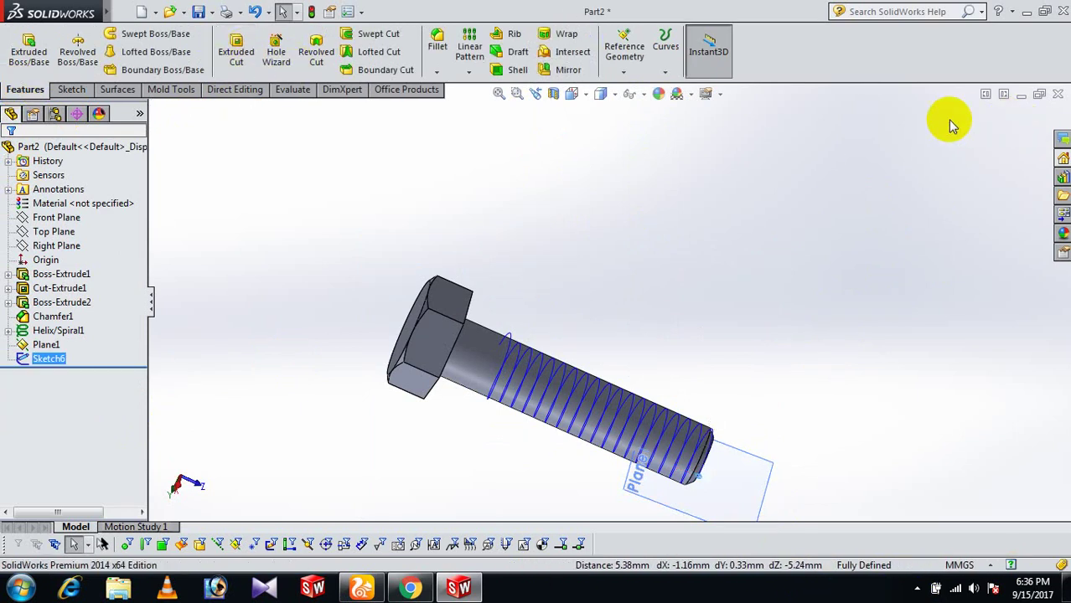
click(366, 39)
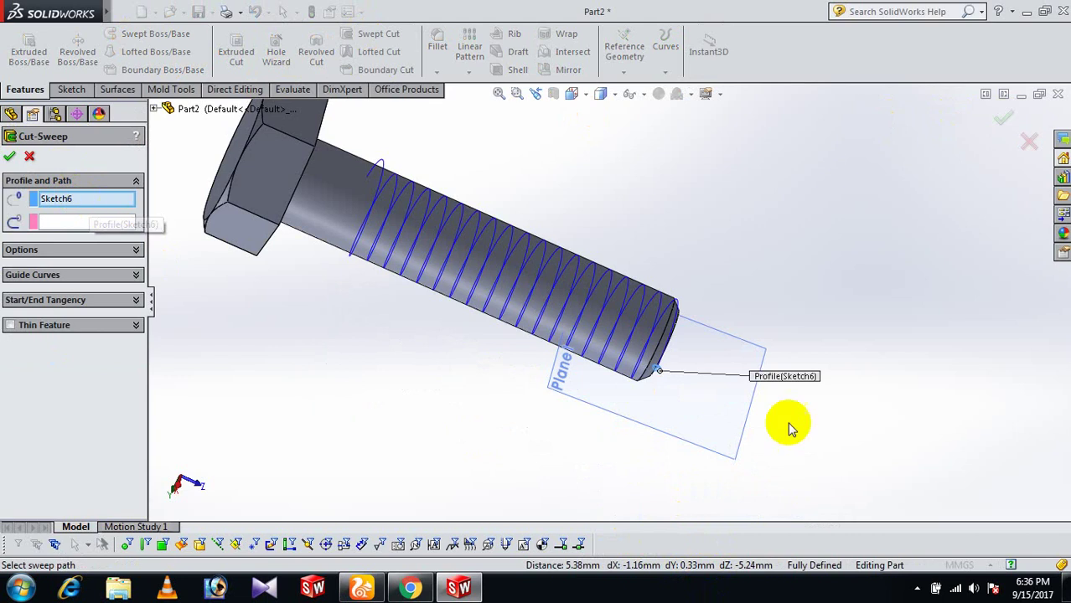
scroll(716, 382, down, 3)
scroll(715, 364, down, 3)
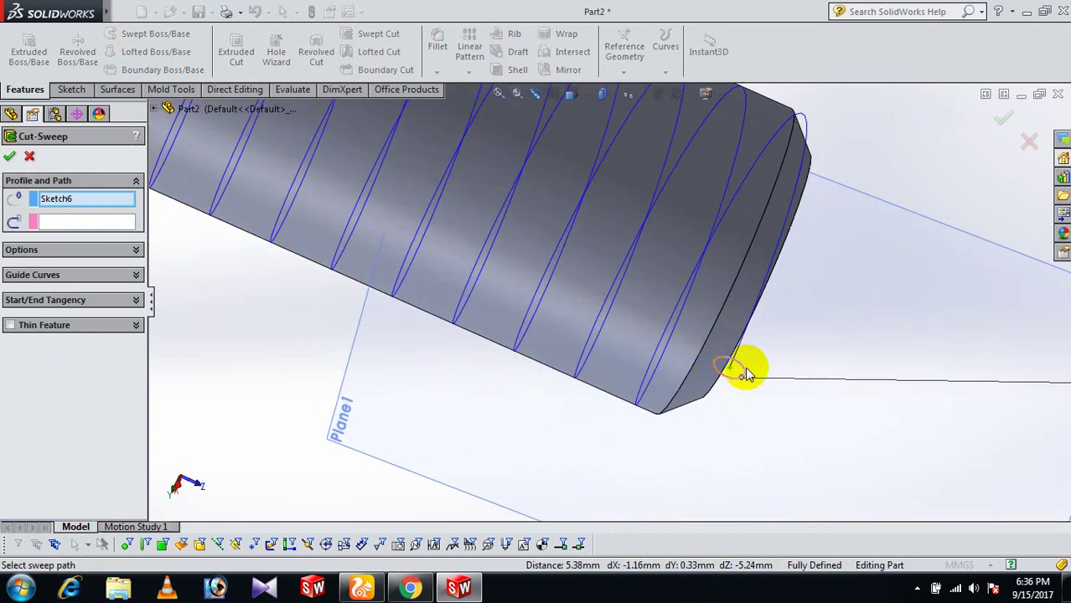
click(50, 218)
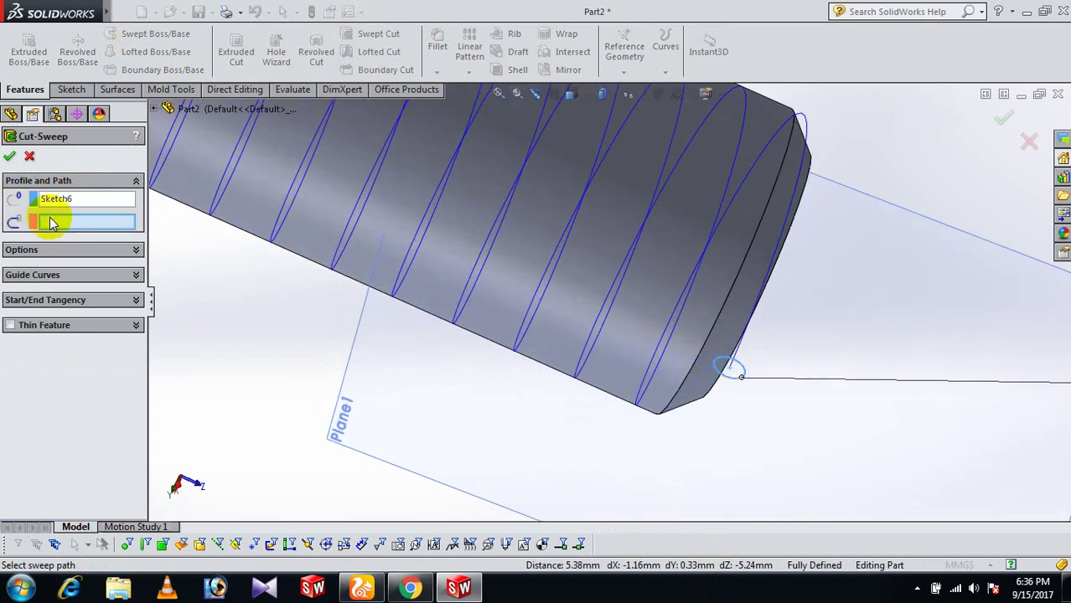
click(490, 231)
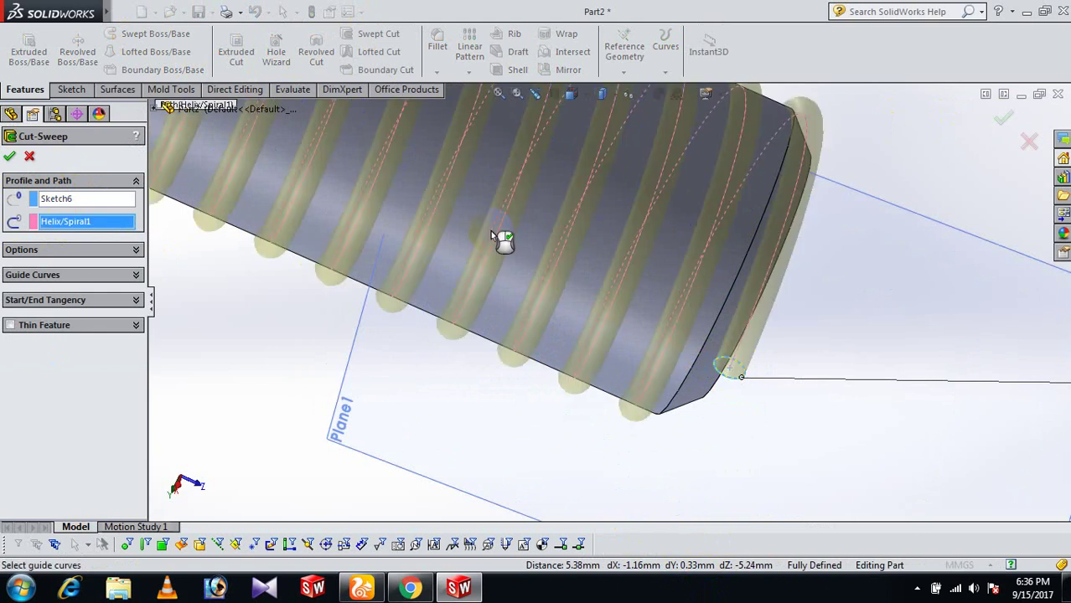
scroll(516, 247, up, 5)
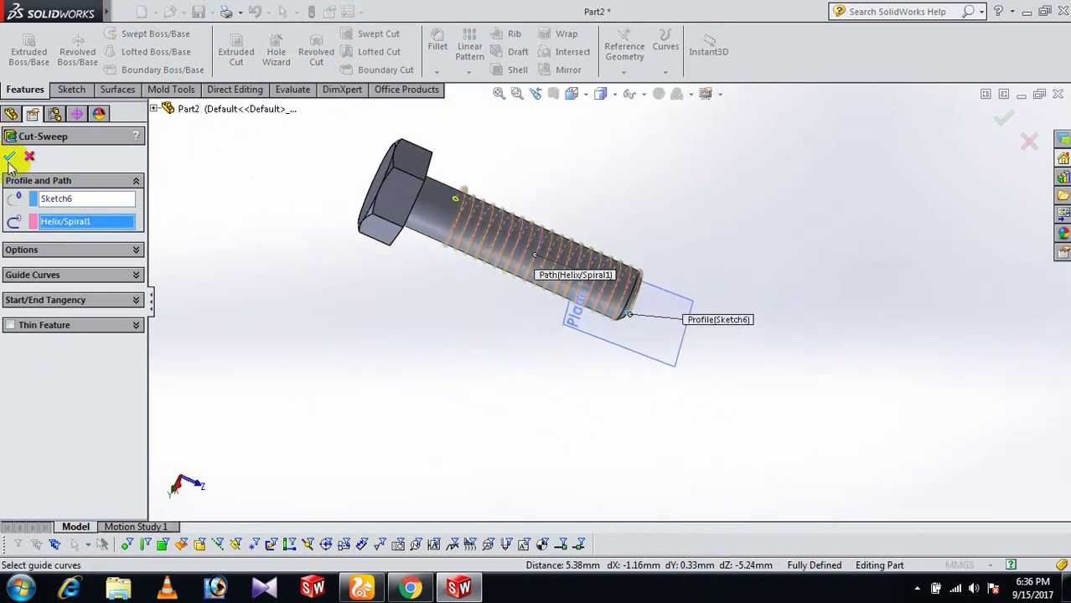
click(10, 158)
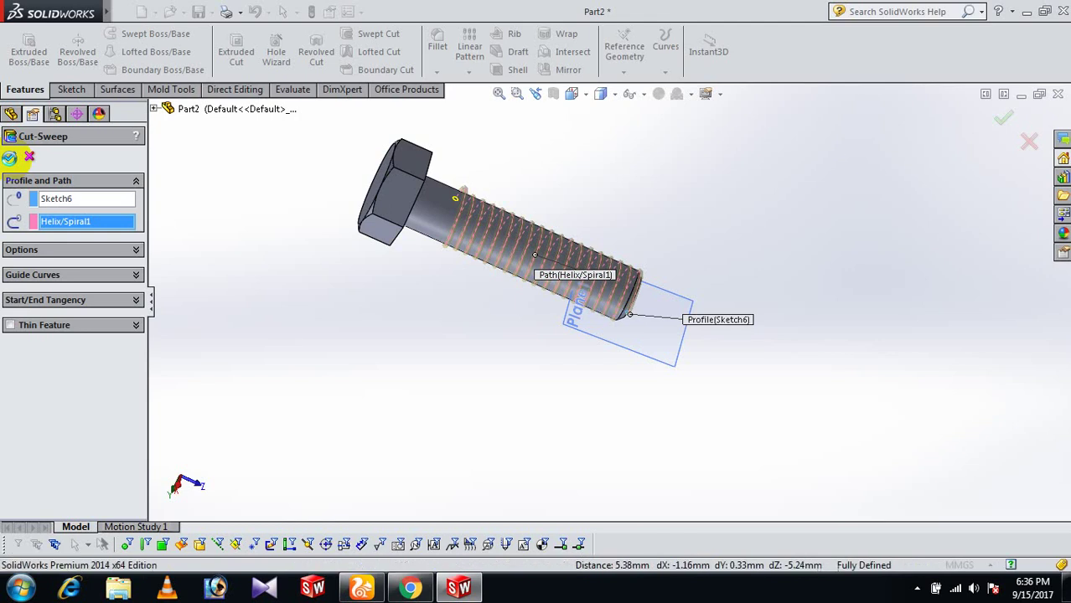
- Switch to isometric view and hide Plane1
key(space)
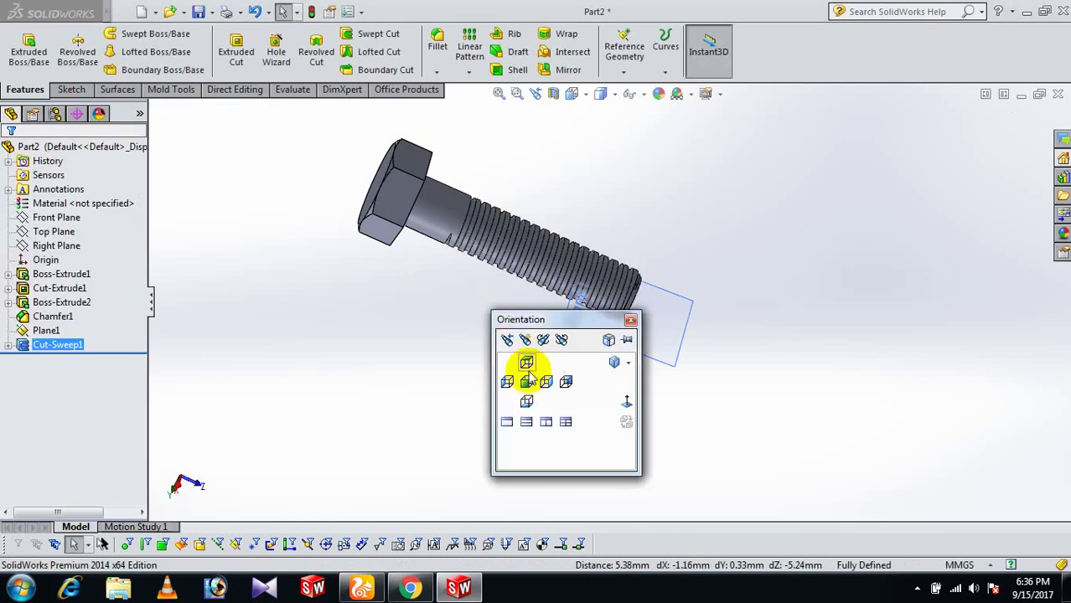
click(617, 362)
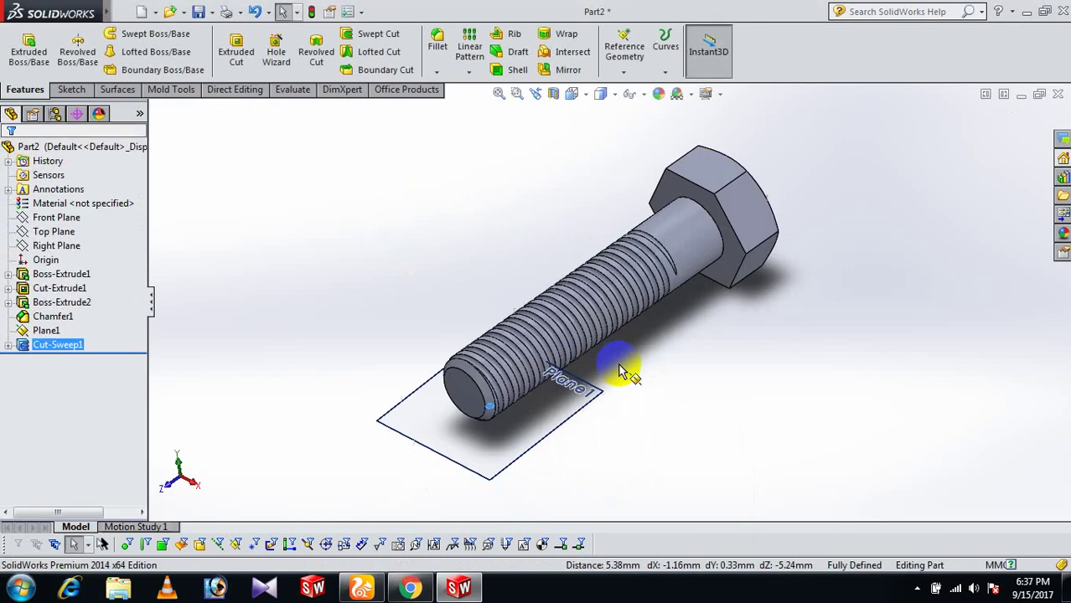
scroll(670, 415, down, 3)
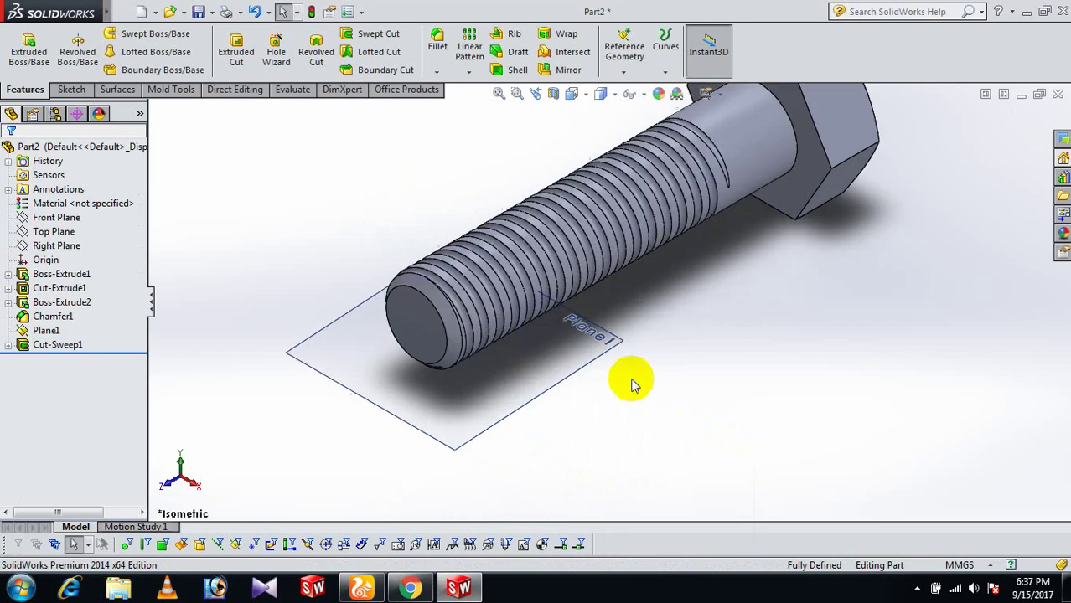
click(618, 339)
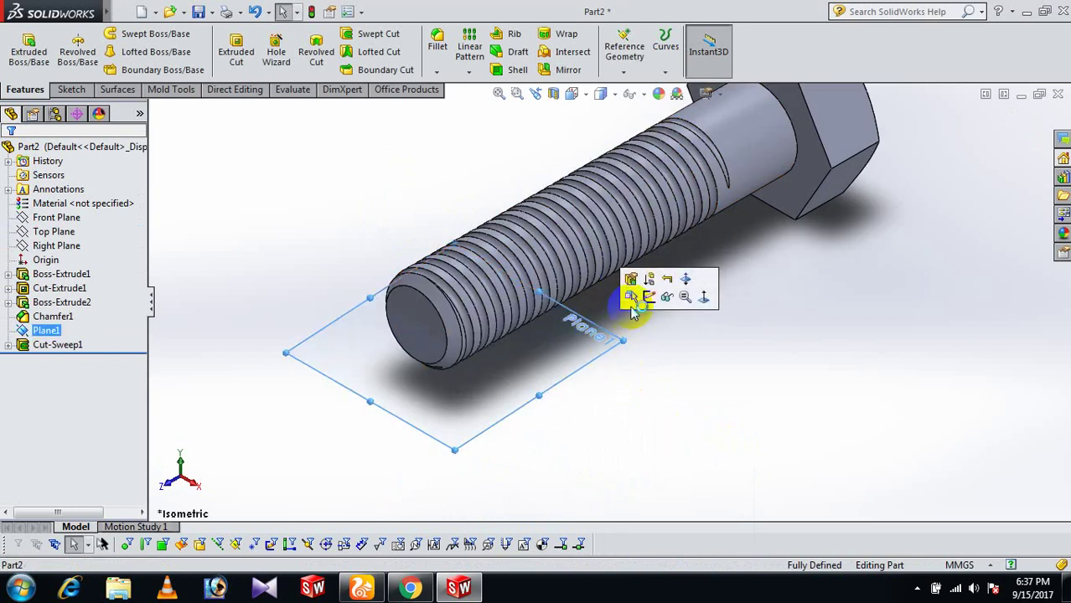
click(667, 296)
- Zoom and orbit to inspect the cut thread, then return to isometric view
scroll(670, 306, up, 3)
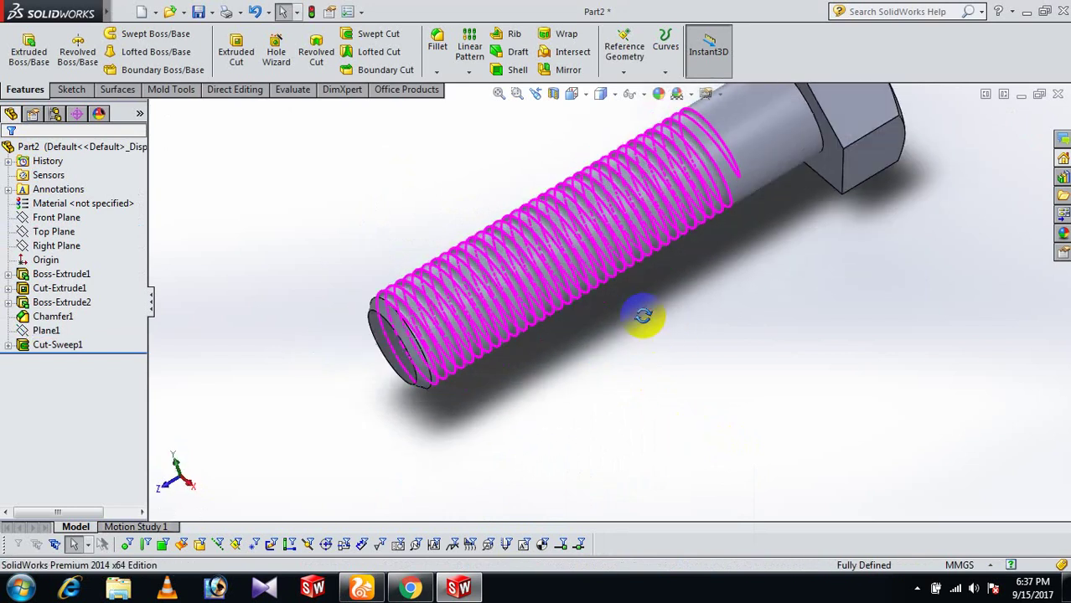
scroll(704, 247, down, 6)
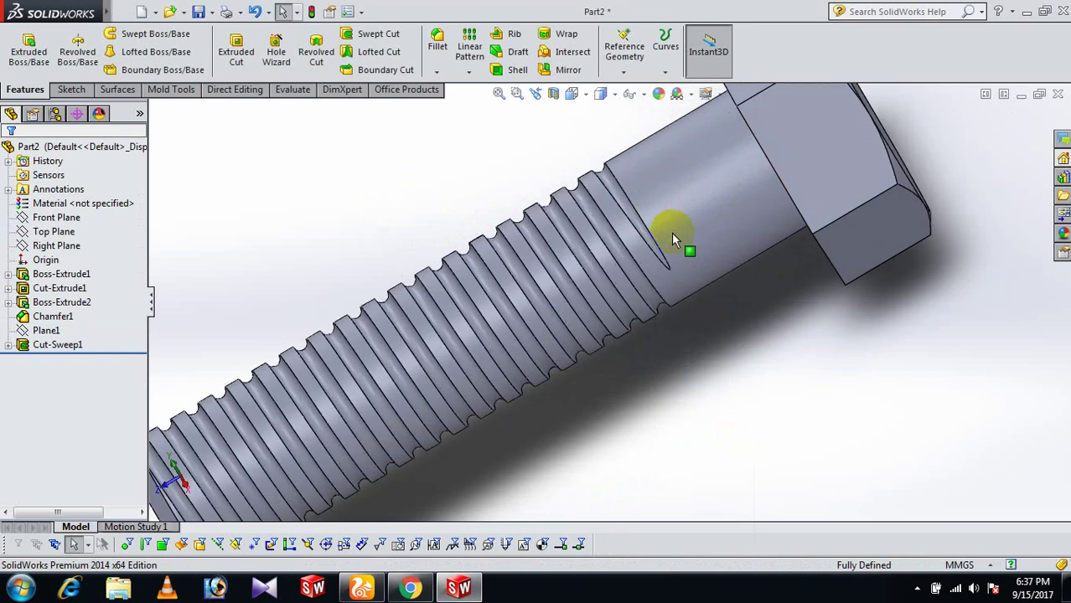
scroll(658, 260, up, 2)
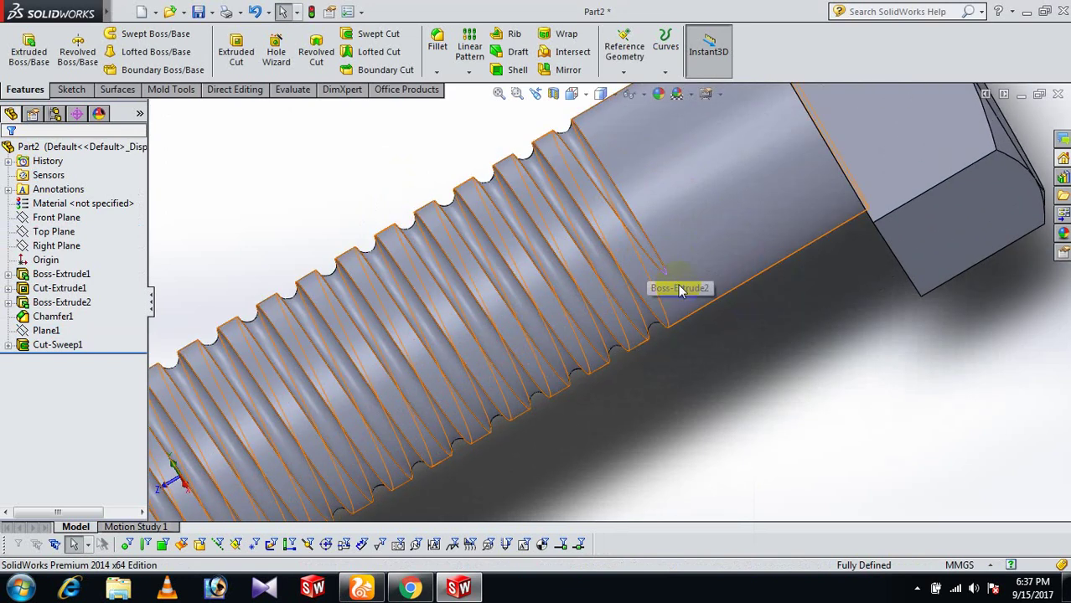
scroll(682, 291, up, 4)
middle_drag(712, 339, 740, 375)
key(space)
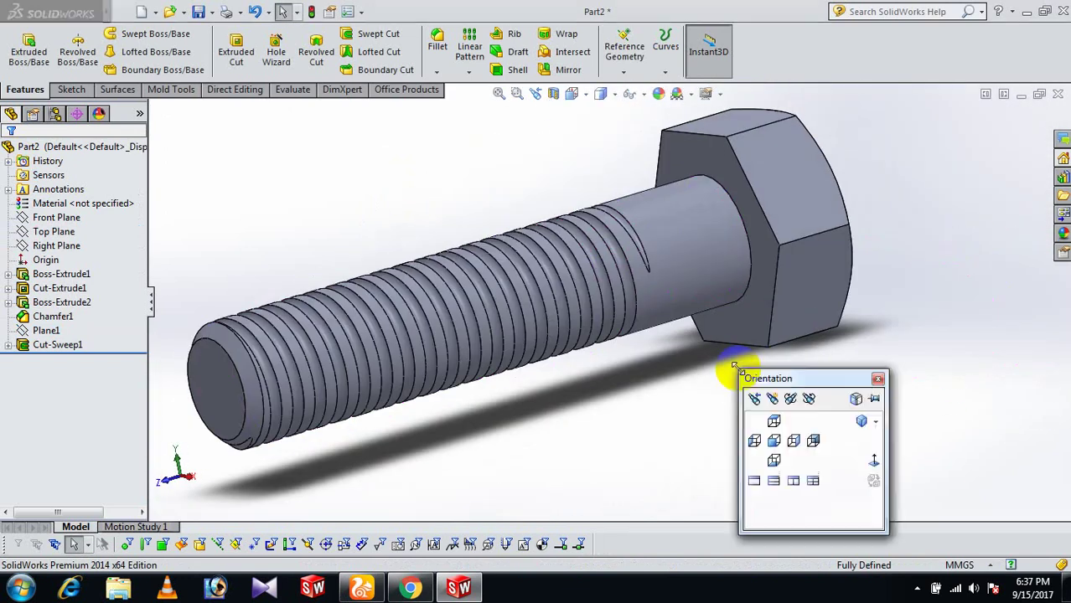
click(862, 420)
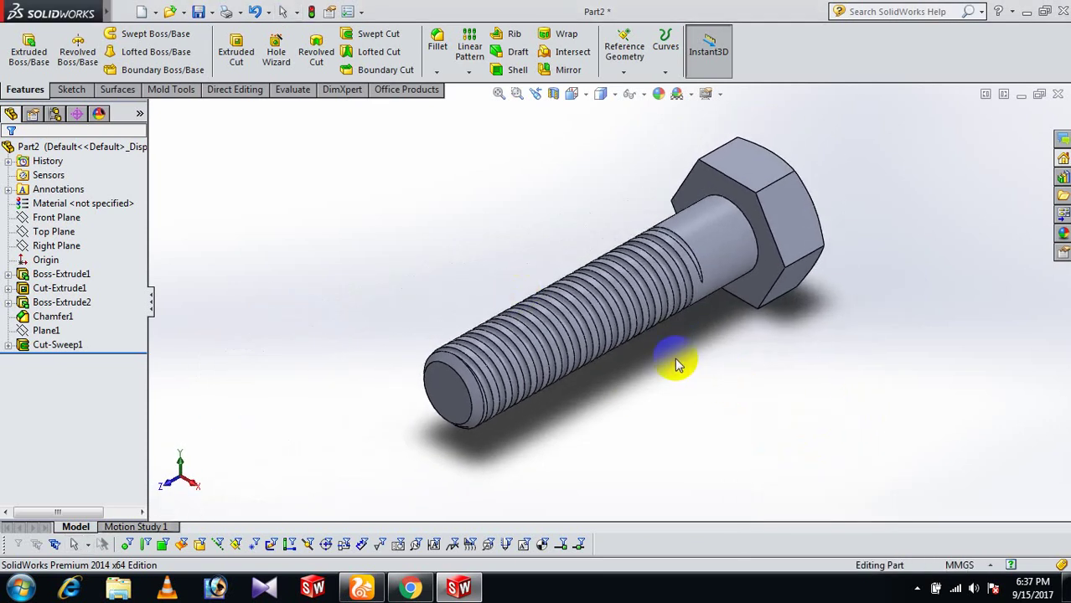
- Set the part's material to Brass and return the bolt to isometric view
click(72, 205)
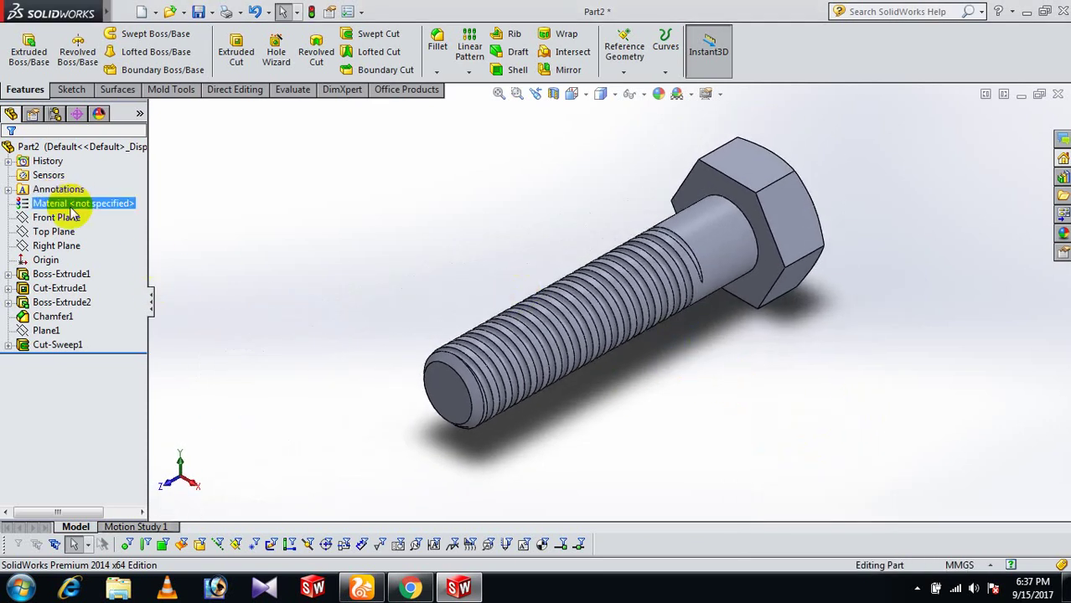
right_click(71, 209)
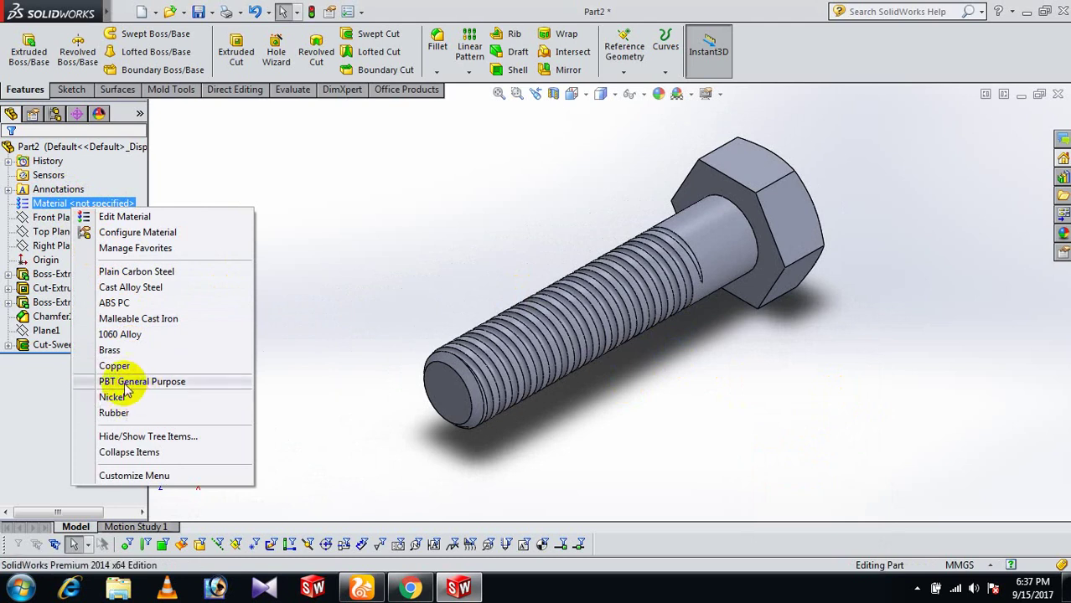
click(115, 350)
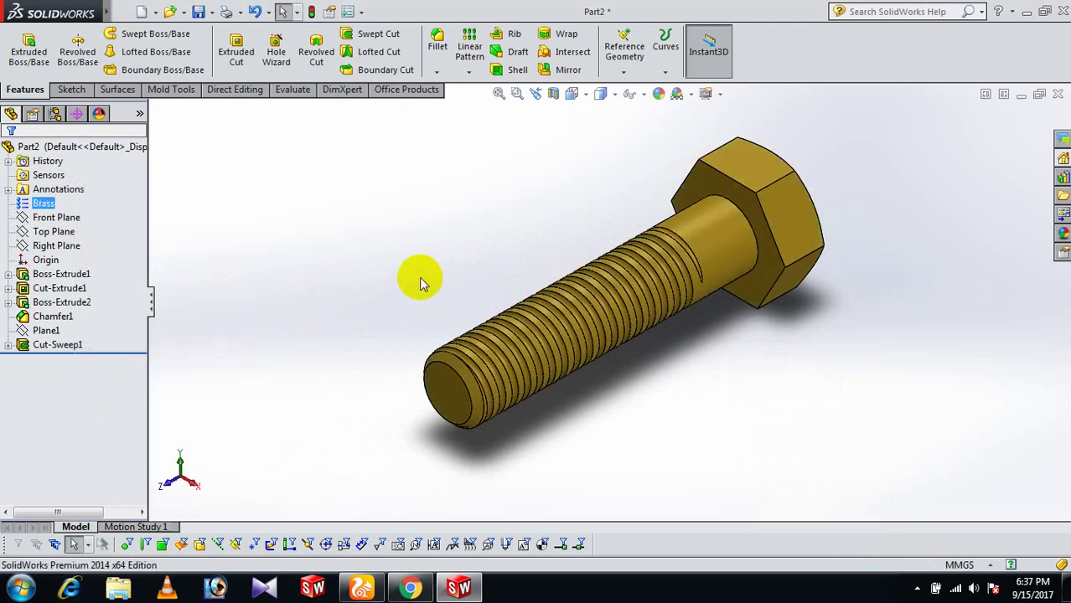
key(space)
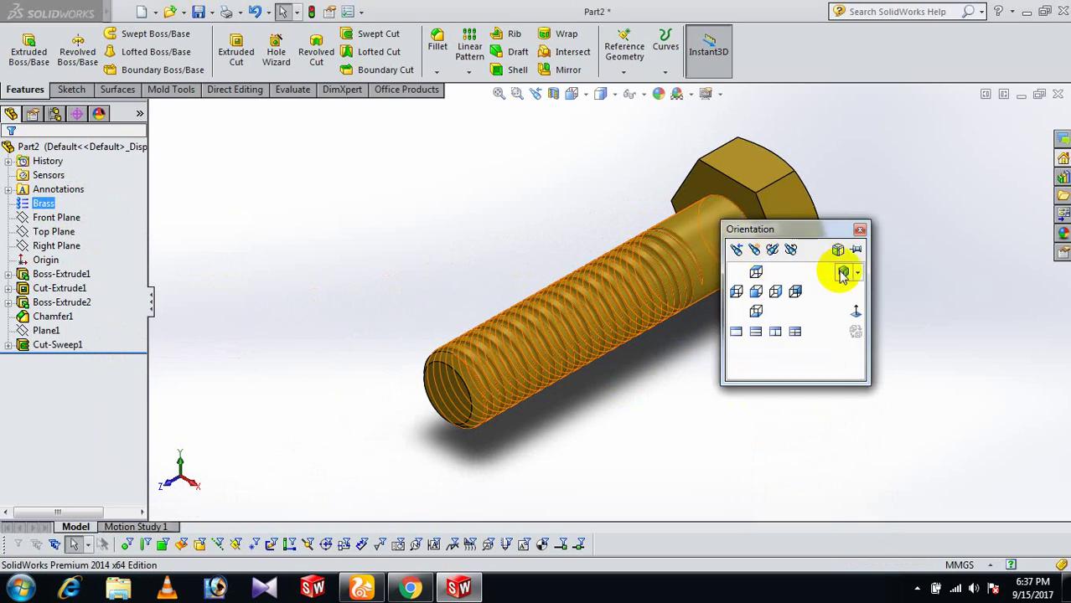
click(842, 272)
click(993, 566)
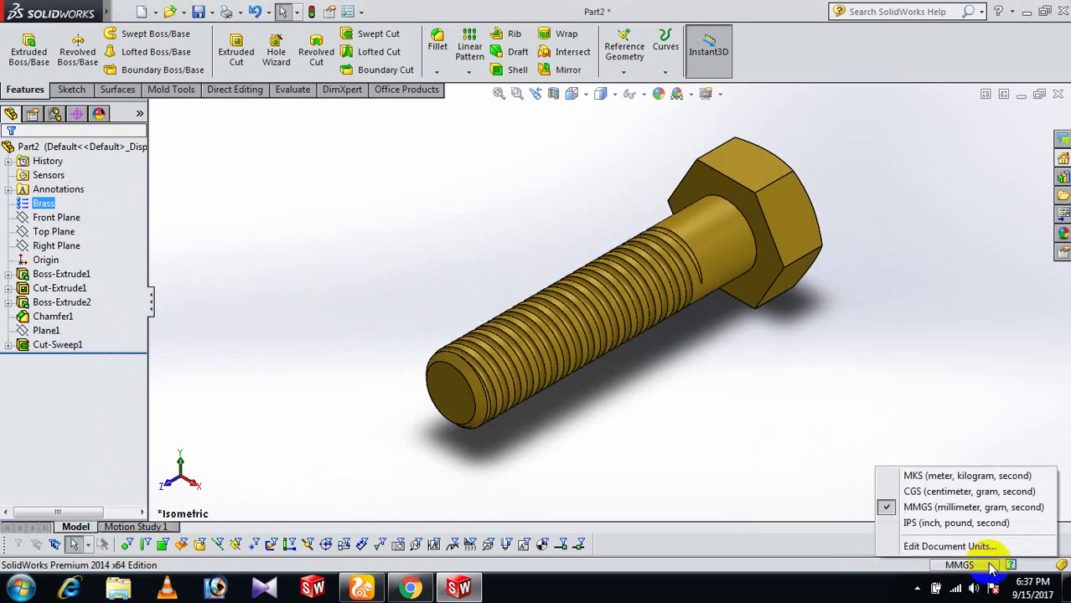
click(917, 589)
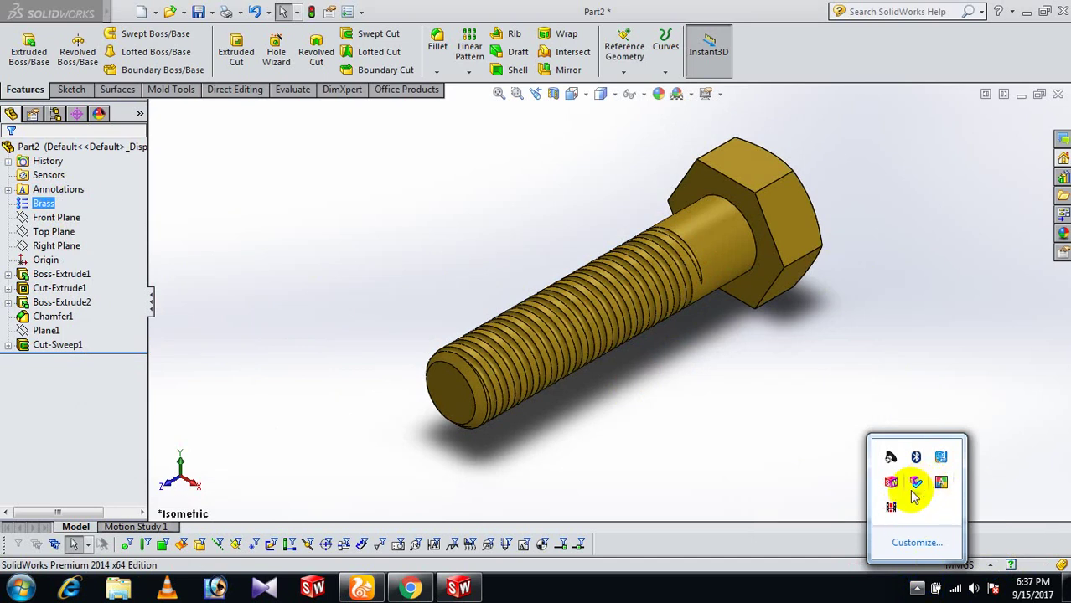